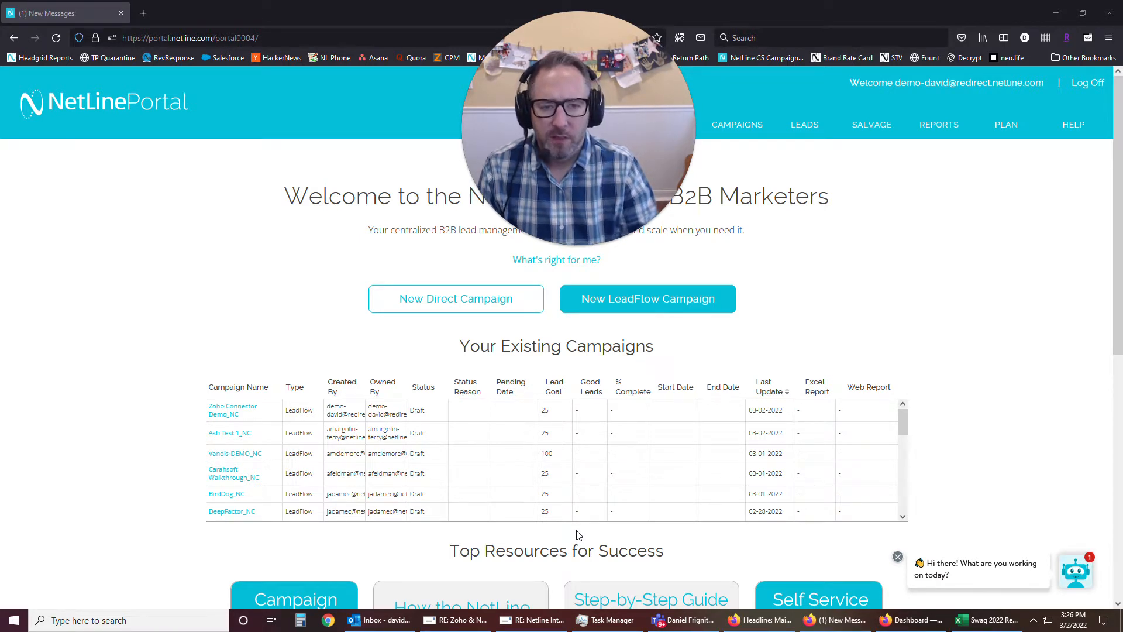
{"action": "mouse_move", "coordinate": [581, 228]}
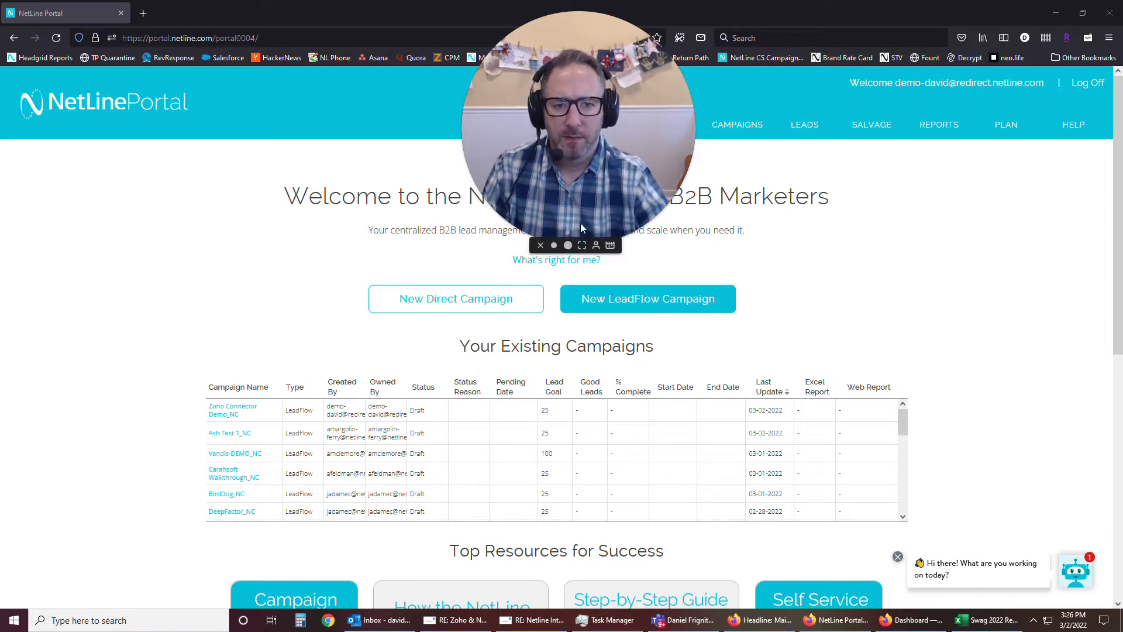
{"action": "left_click", "coordinate": [554, 245]}
{"action": "left_click_drag", "start_coordinate": [543, 173], "coordinate": [97, 206]}
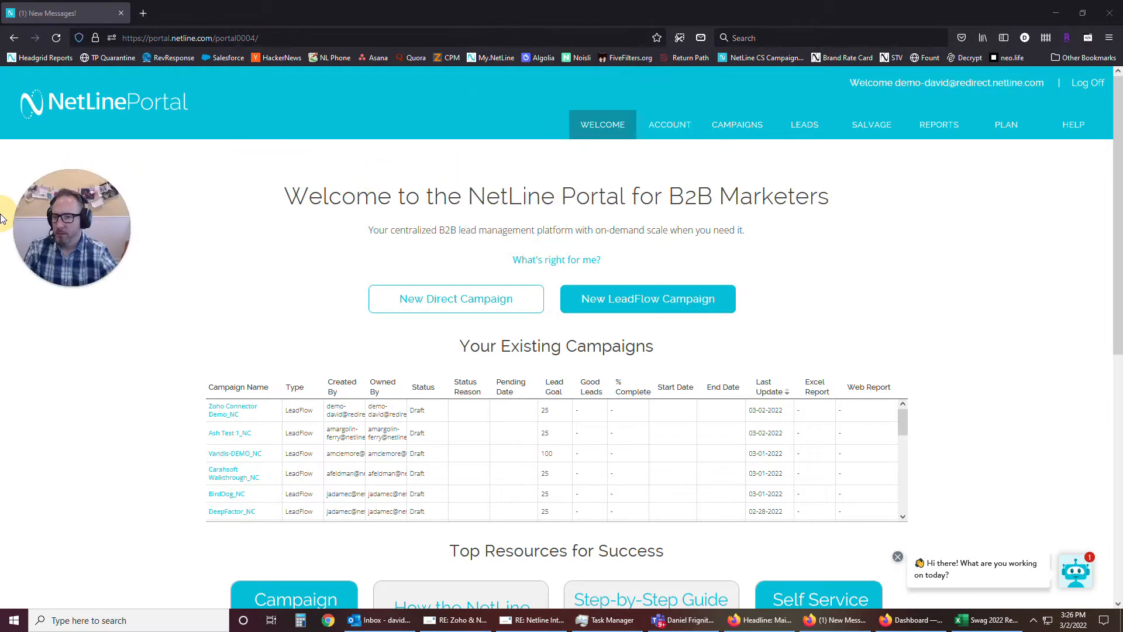
{"action": "mouse_move", "coordinate": [695, 628]}
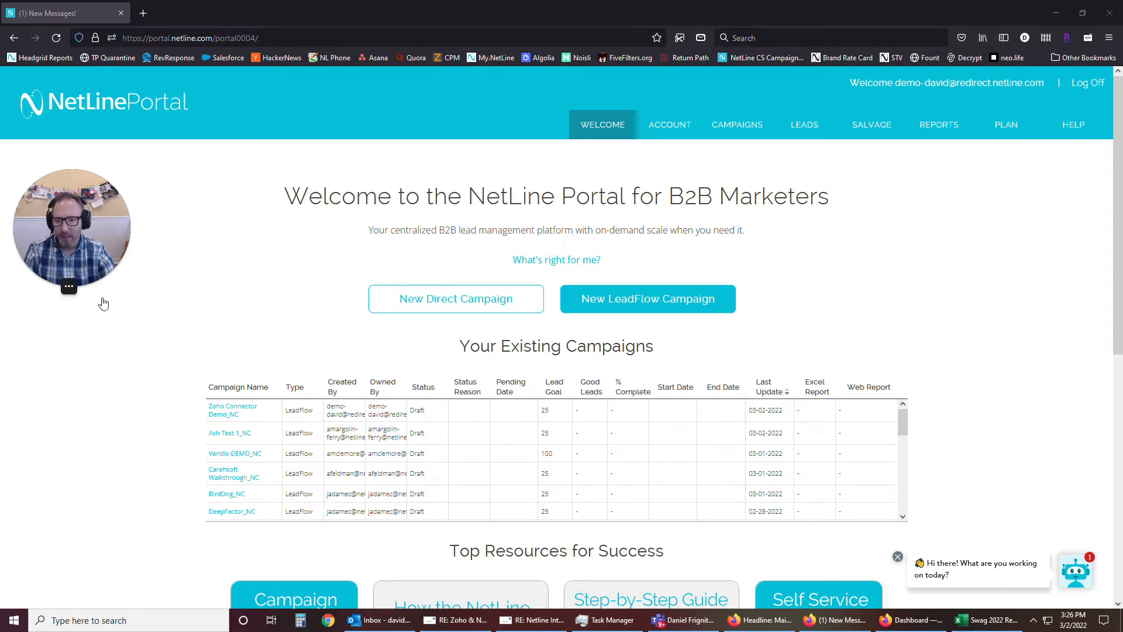
Open the Zoho Connector Demo_NC campaign and go to its Fulfillment setup.
{"action": "left_click", "coordinate": [240, 413]}
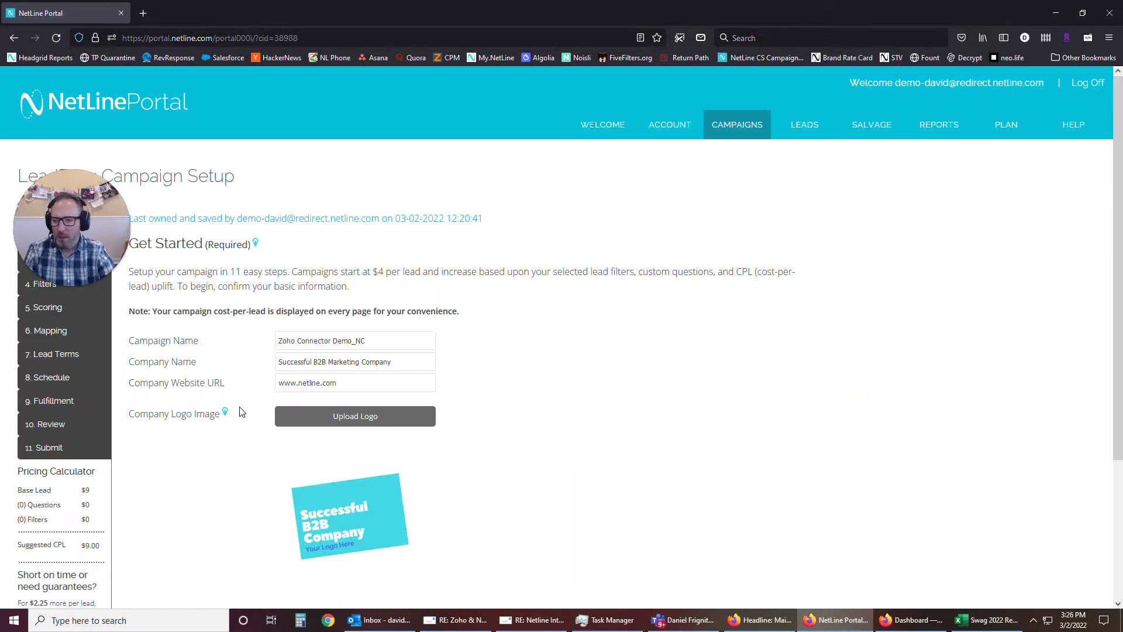
{"action": "left_click_drag", "start_coordinate": [97, 216], "coordinate": [138, 104]}
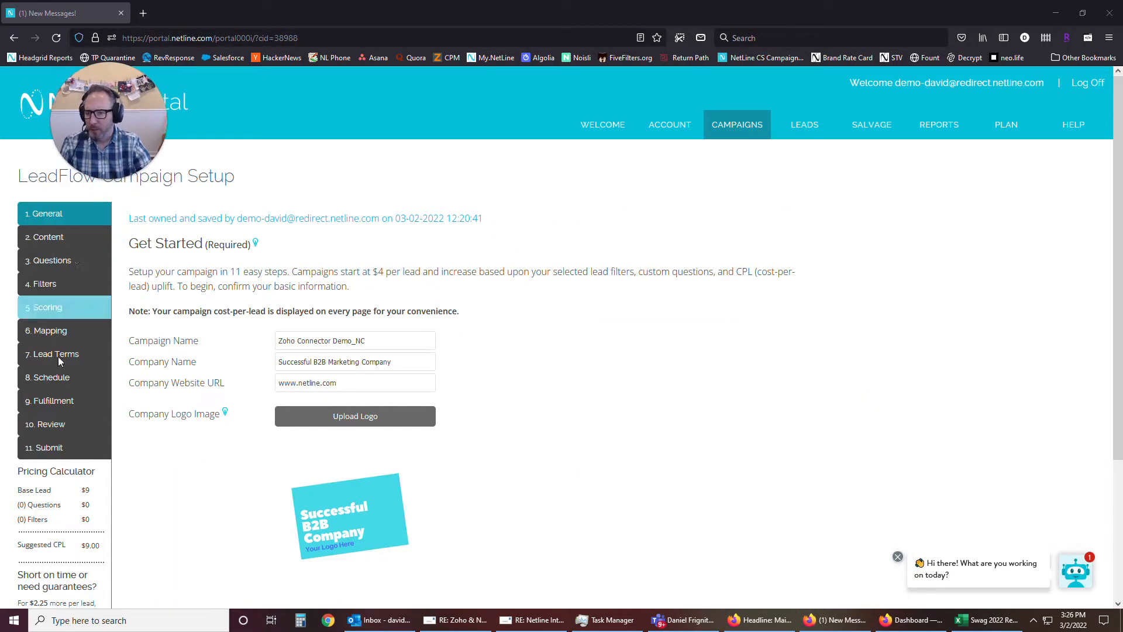
{"action": "left_click", "coordinate": [61, 403]}
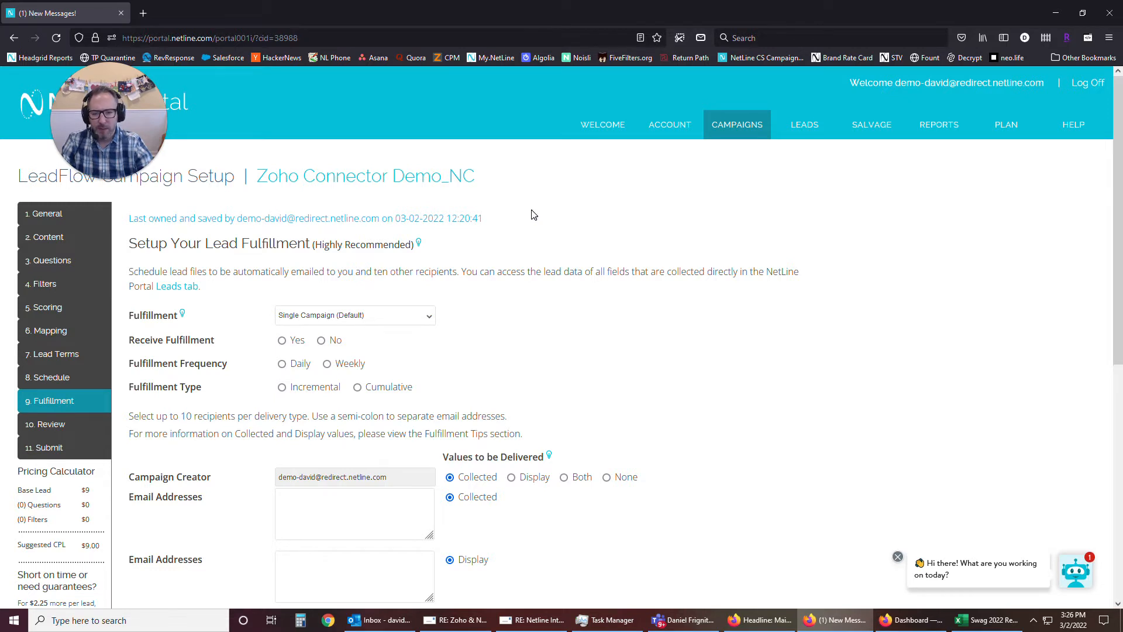
Set the primary connector's type to Other Map, CRM or Webinar Platform and open its setup.
{"action": "scroll", "coordinate": [534, 214], "scroll_direction": "down", "scroll_amount": 1}
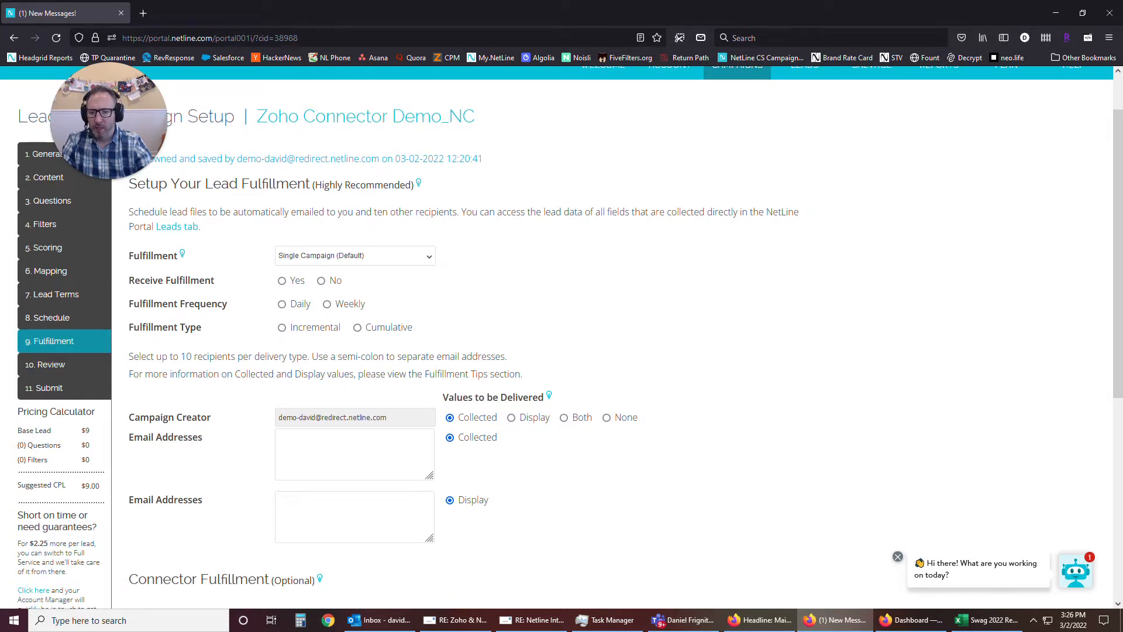
{"action": "scroll", "coordinate": [246, 324], "scroll_direction": "down", "scroll_amount": 4}
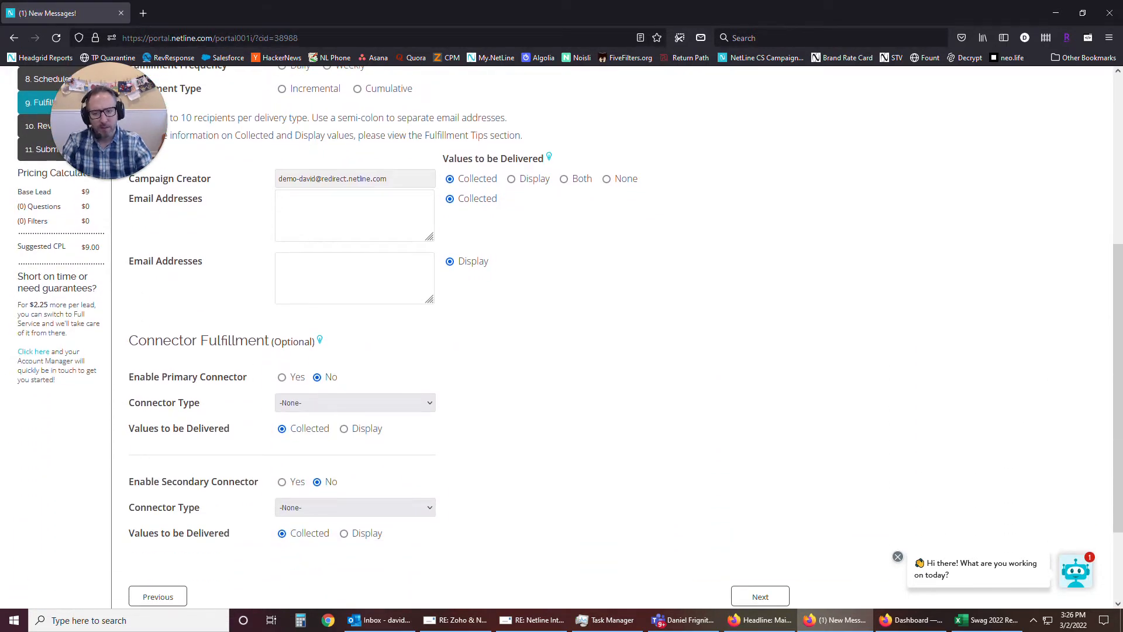
{"action": "scroll", "coordinate": [406, 346], "scroll_direction": "down", "scroll_amount": 1}
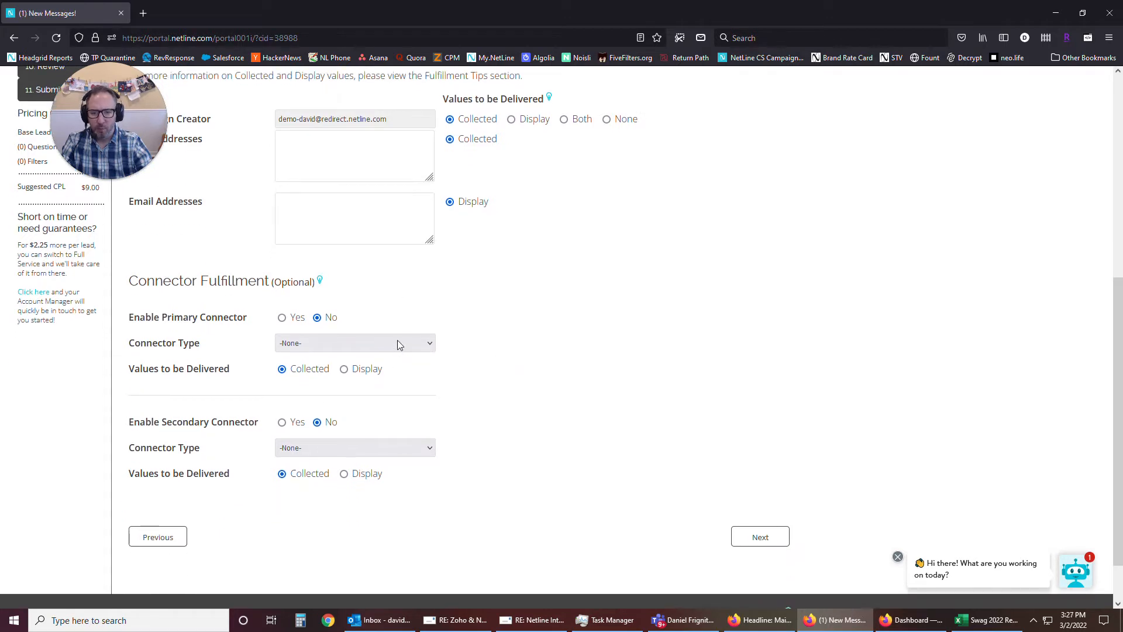
{"action": "left_click", "coordinate": [398, 344]}
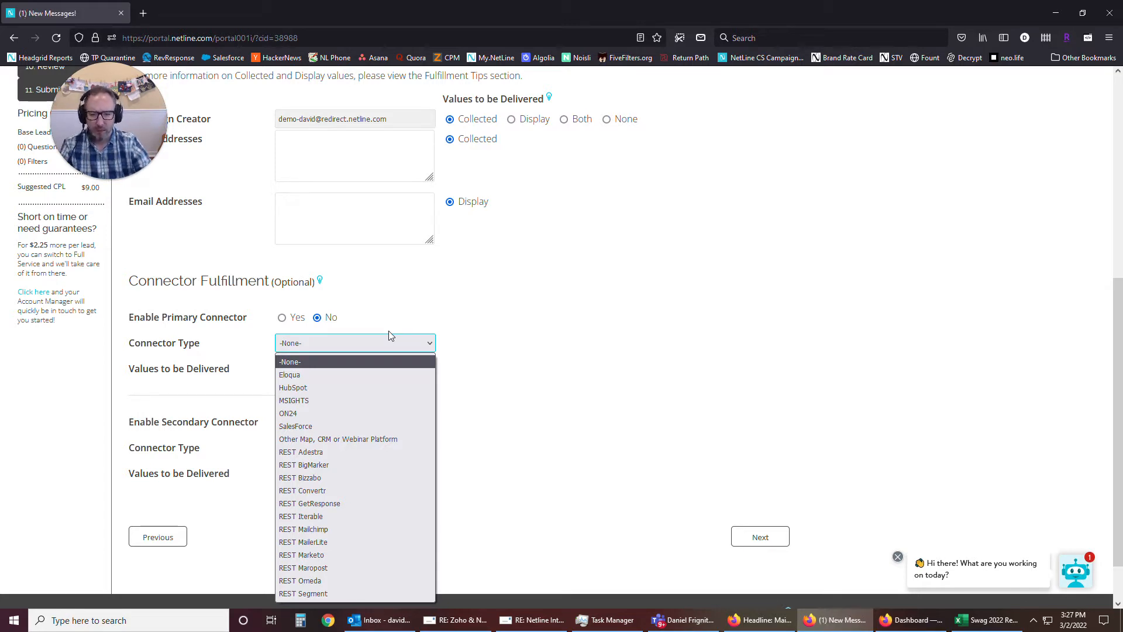
{"action": "left_click", "coordinate": [394, 439]}
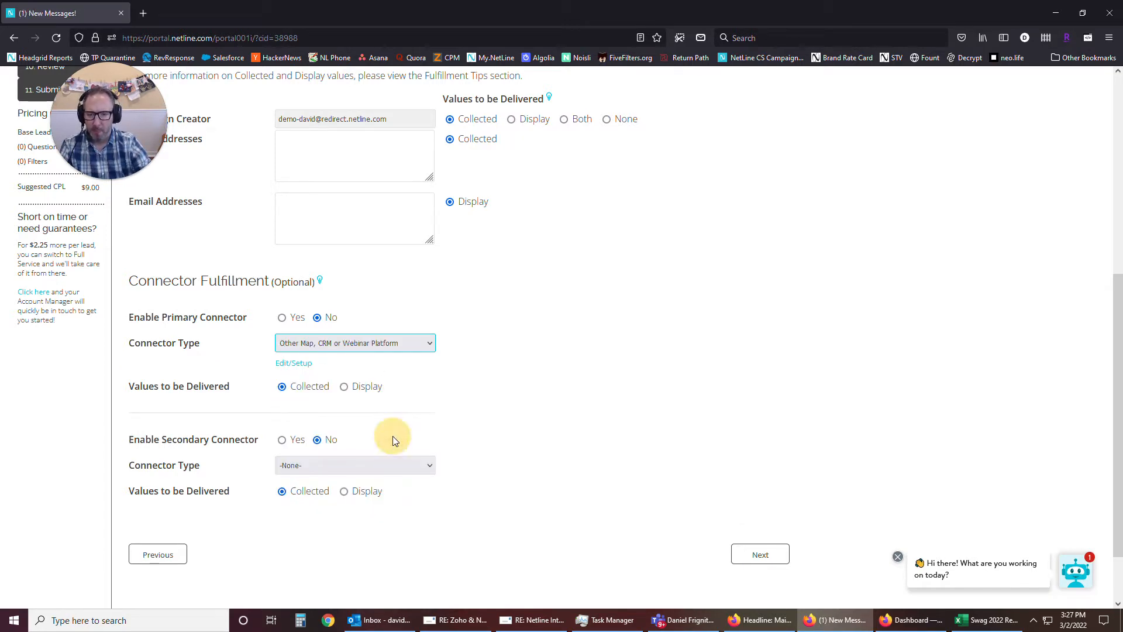
{"action": "left_click", "coordinate": [295, 363]}
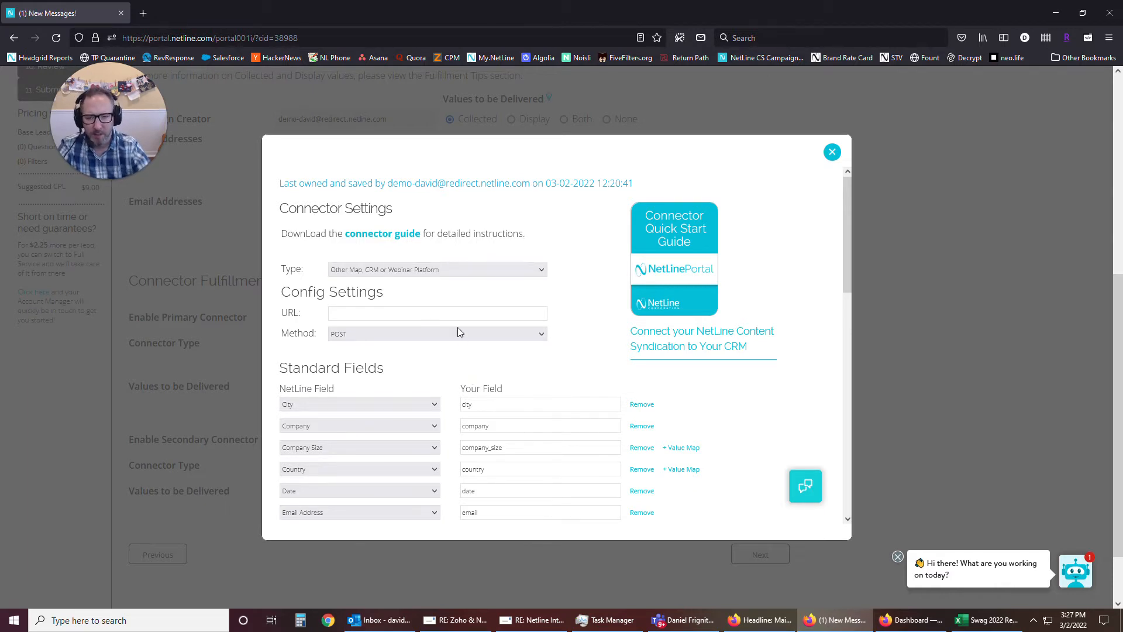
Review the connector's config settings and its standard, custom question and constant field mappings.
{"action": "scroll", "coordinate": [459, 333], "scroll_direction": "down", "scroll_amount": 2}
{"action": "scroll", "coordinate": [459, 332], "scroll_direction": "up", "scroll_amount": 2}
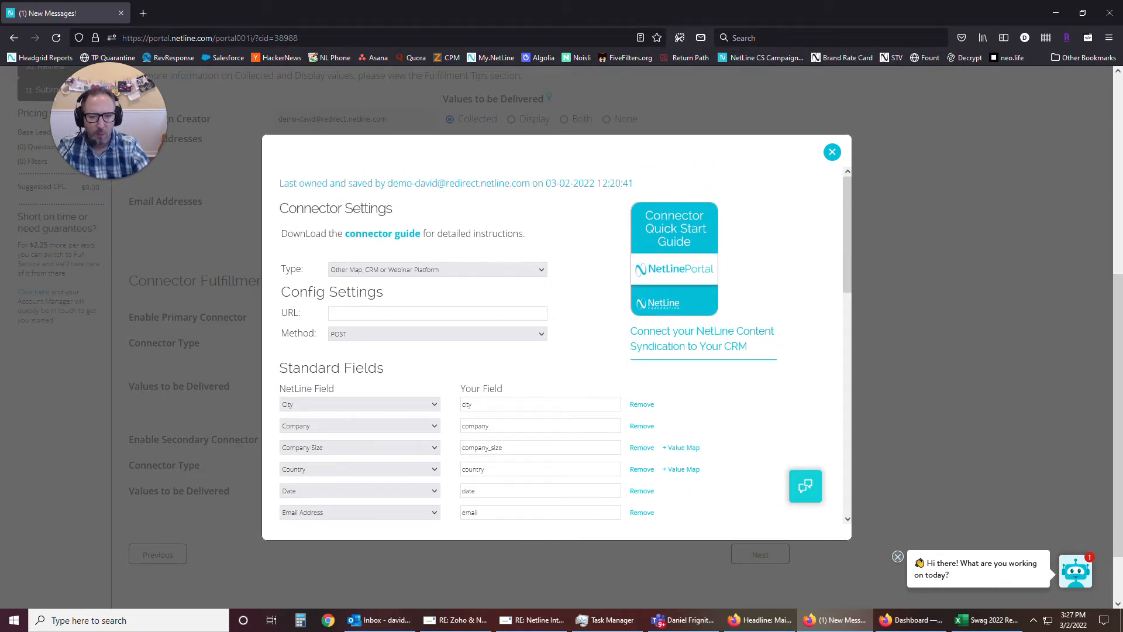
{"action": "scroll", "coordinate": [636, 332], "scroll_direction": "down", "scroll_amount": 1}
{"action": "scroll", "coordinate": [636, 331], "scroll_direction": "down", "scroll_amount": 7}
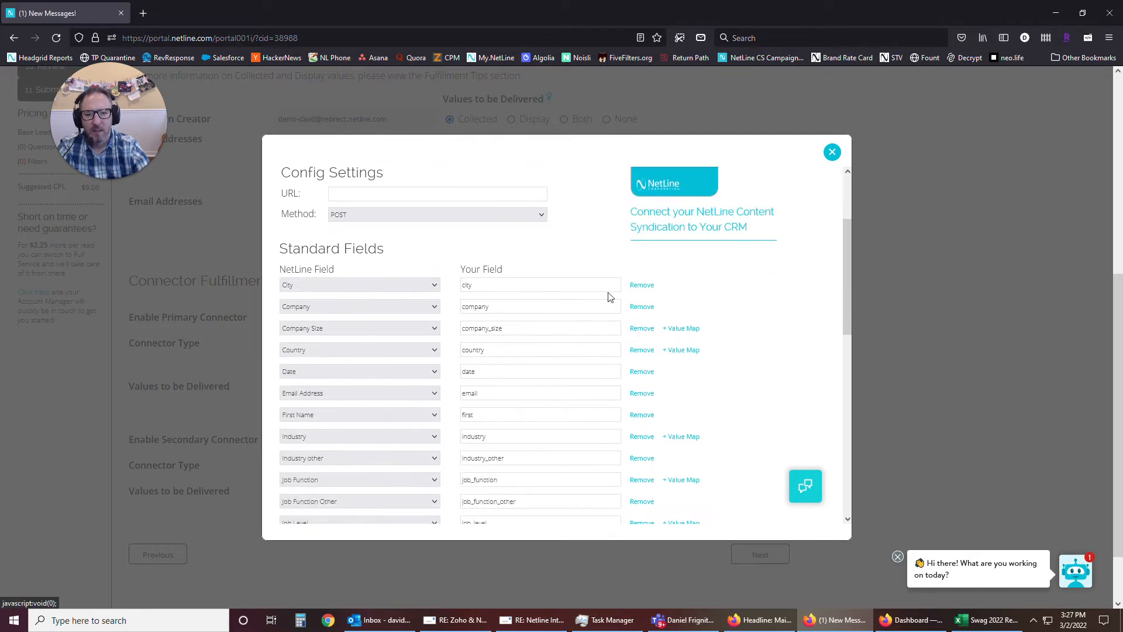
{"action": "scroll", "coordinate": [399, 444], "scroll_direction": "down", "scroll_amount": 4}
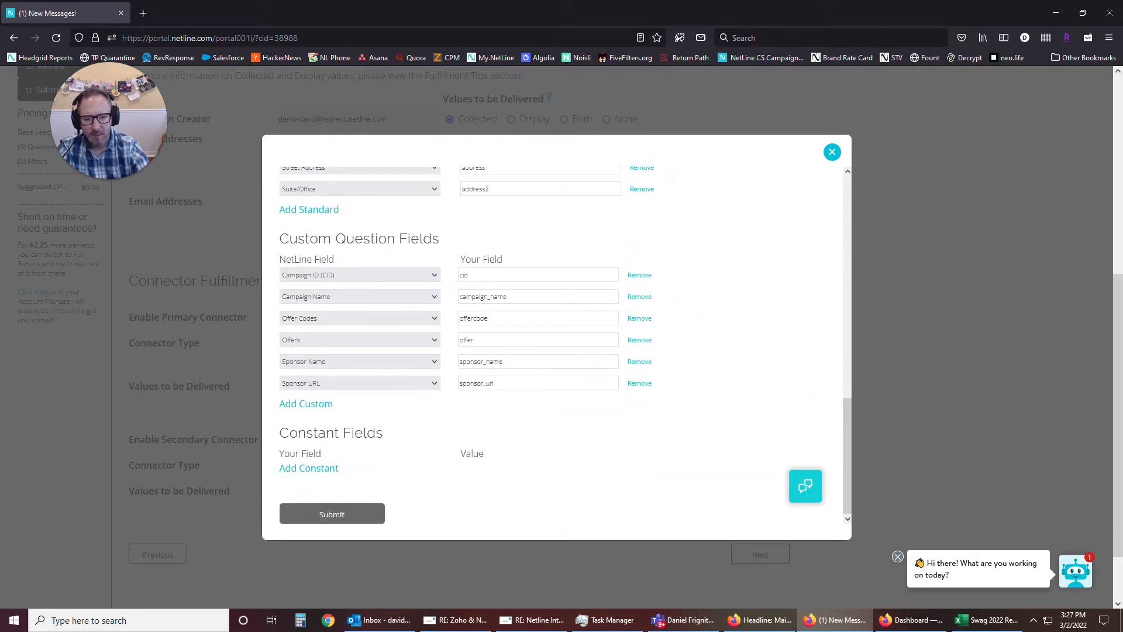
{"action": "scroll", "coordinate": [567, 420], "scroll_direction": "up", "scroll_amount": 12}
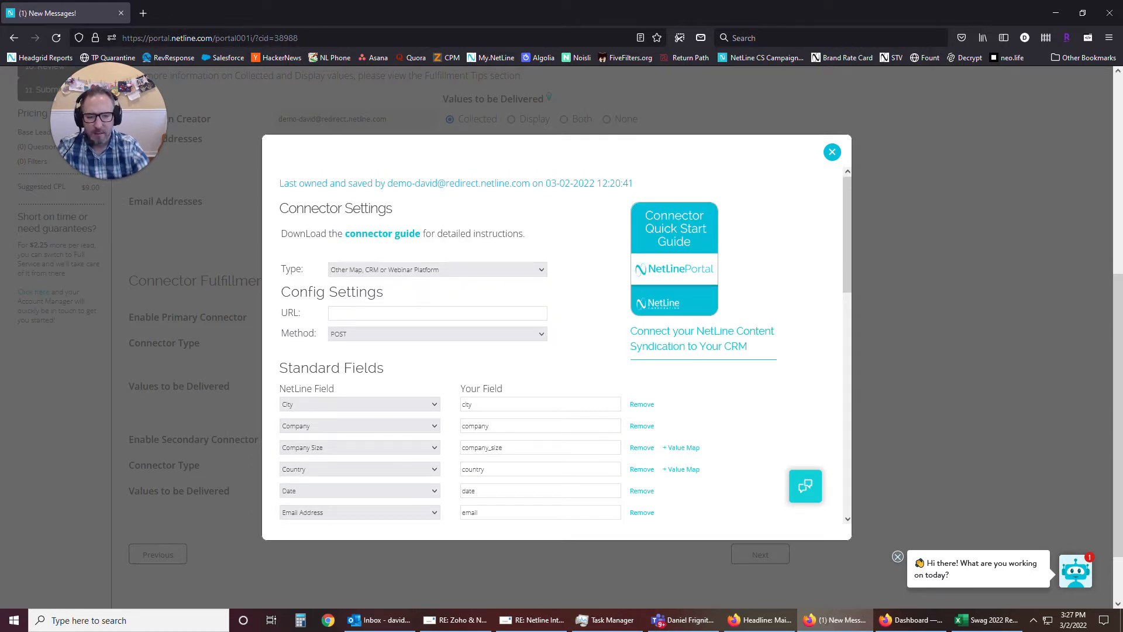
Switch to Zapier and choose Webhooks by Zapier as the first app of a new workflow.
{"action": "left_click", "coordinate": [922, 626]}
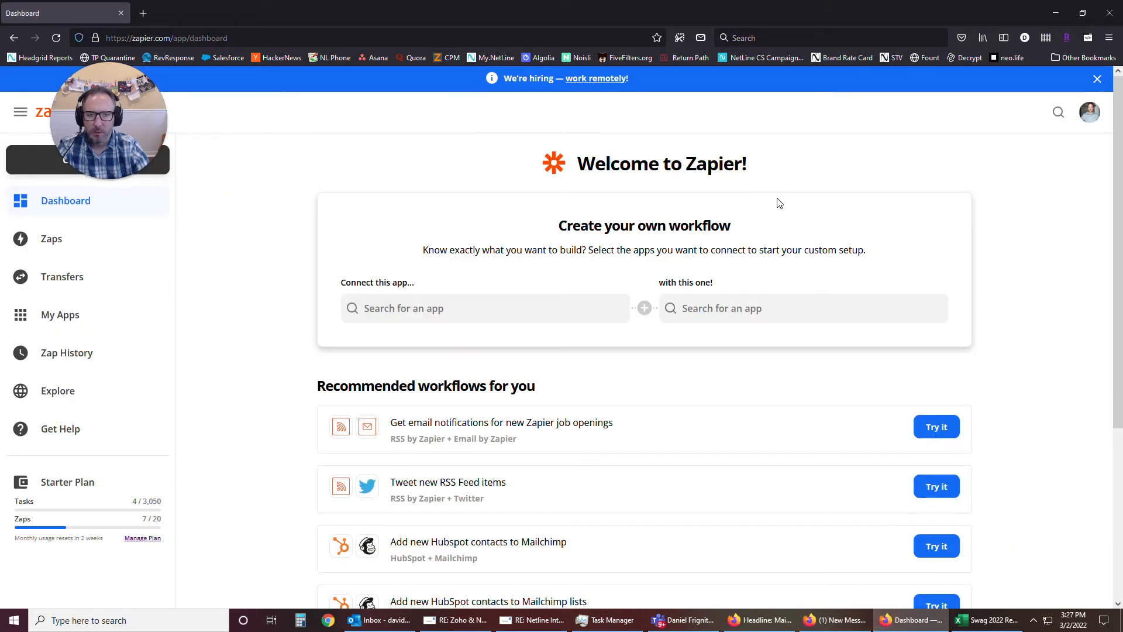
{"action": "left_click_drag", "start_coordinate": [135, 89], "coordinate": [327, 92]}
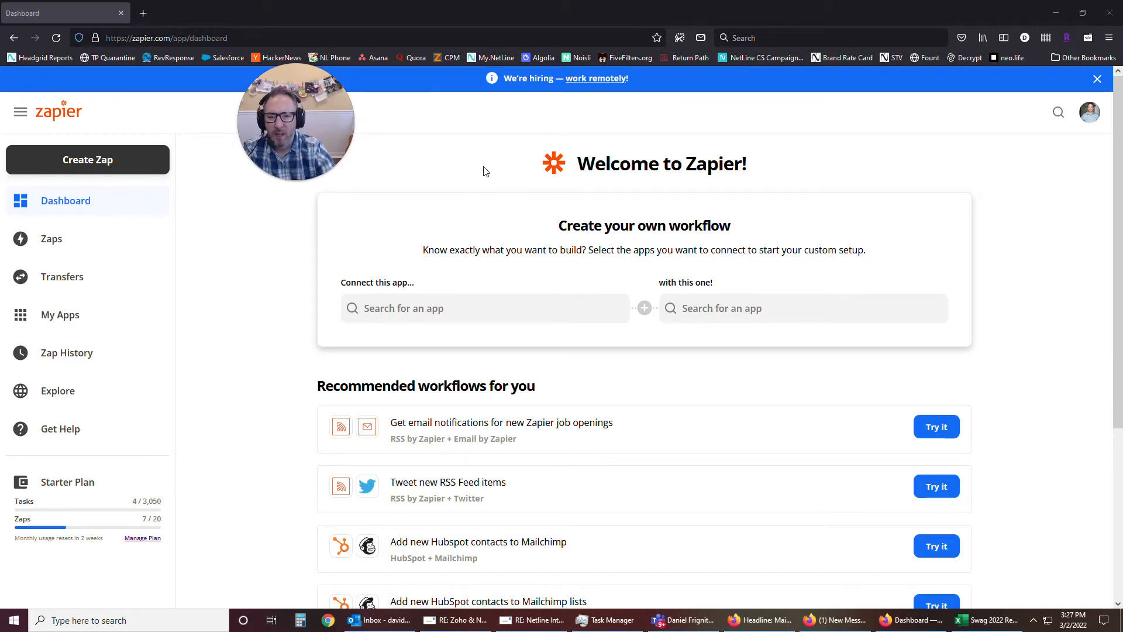
{"action": "left_click", "coordinate": [542, 313]}
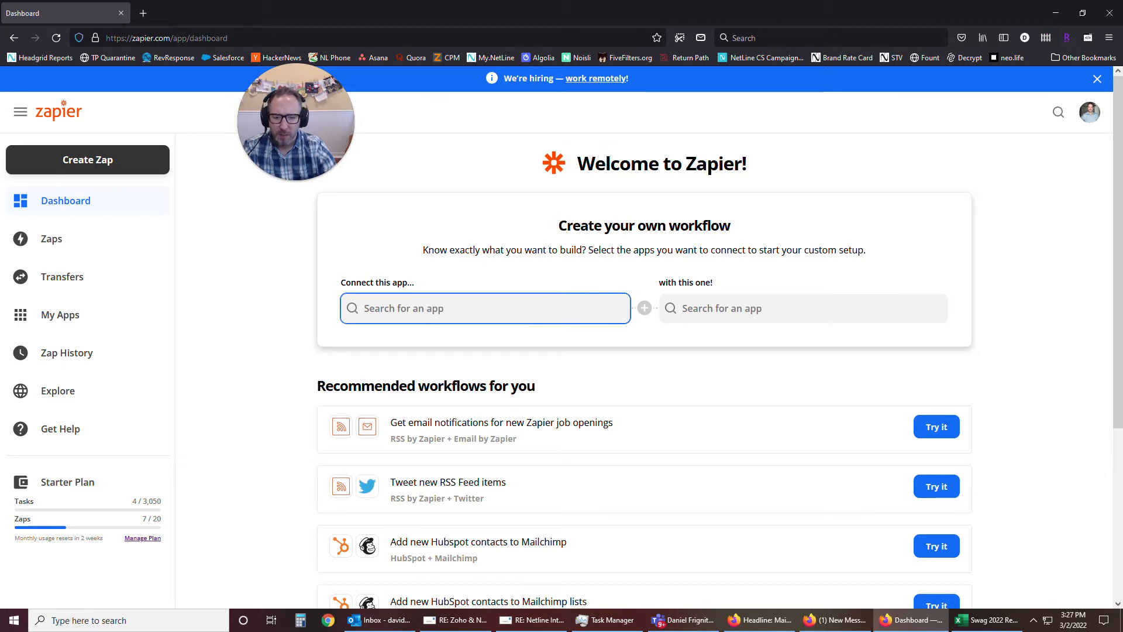
{"action": "type", "text": "weh"}
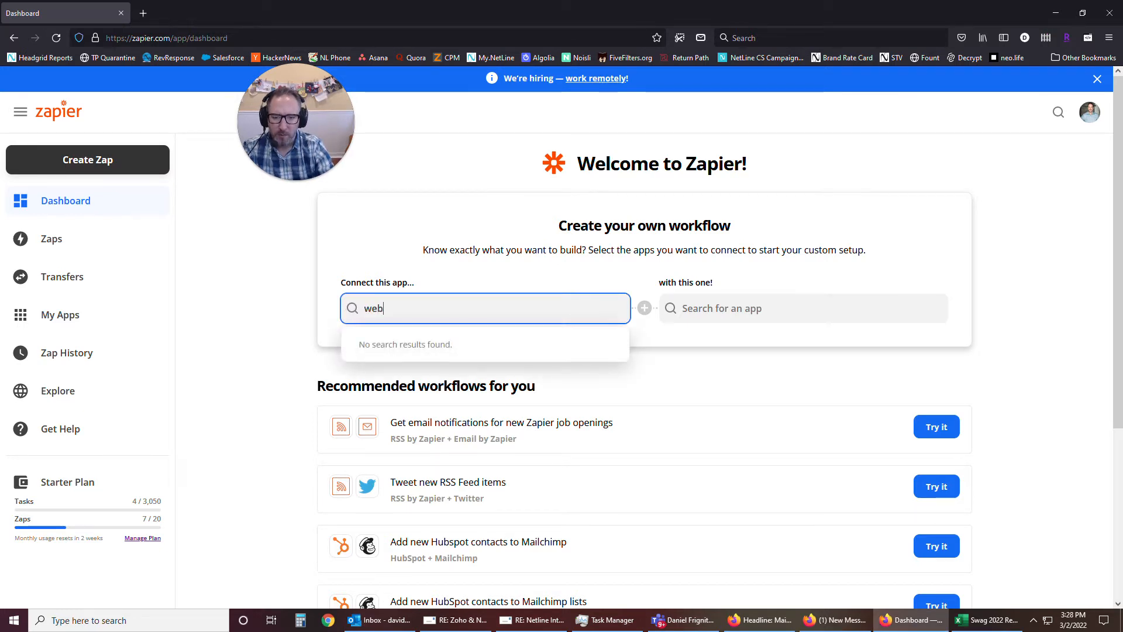
{"action": "key", "text": "BackSpace"}
{"action": "type", "text": "b"}
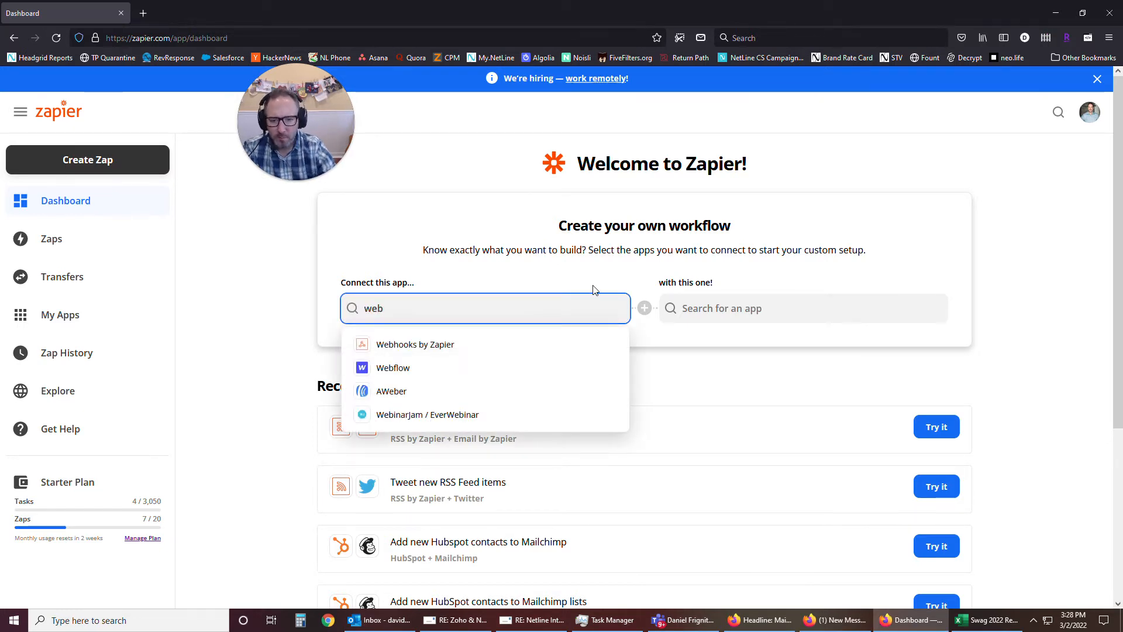
{"action": "left_click", "coordinate": [503, 344]}
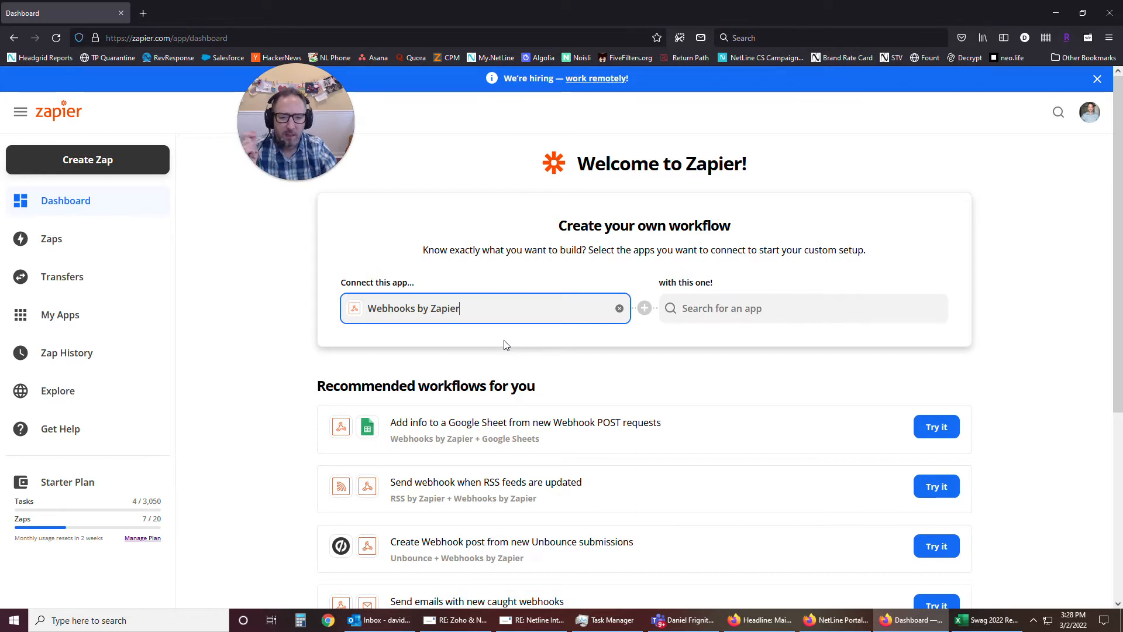
Choose Zoho CRM as the app the webhook connects with.
{"action": "left_click", "coordinate": [731, 309]}
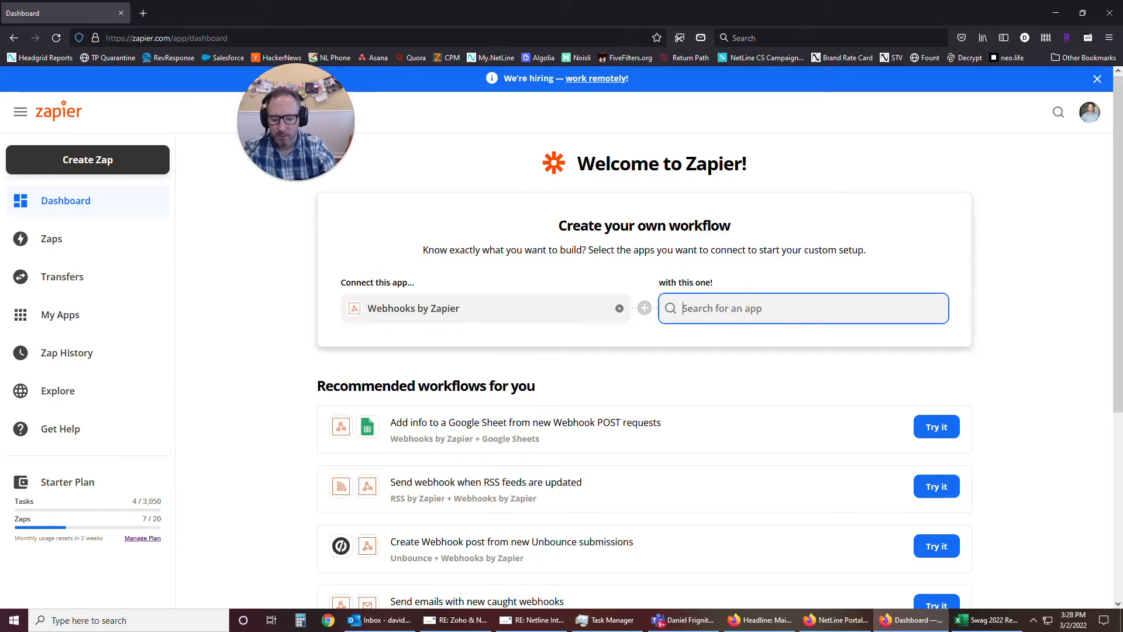
{"action": "type", "text": "Zoho"}
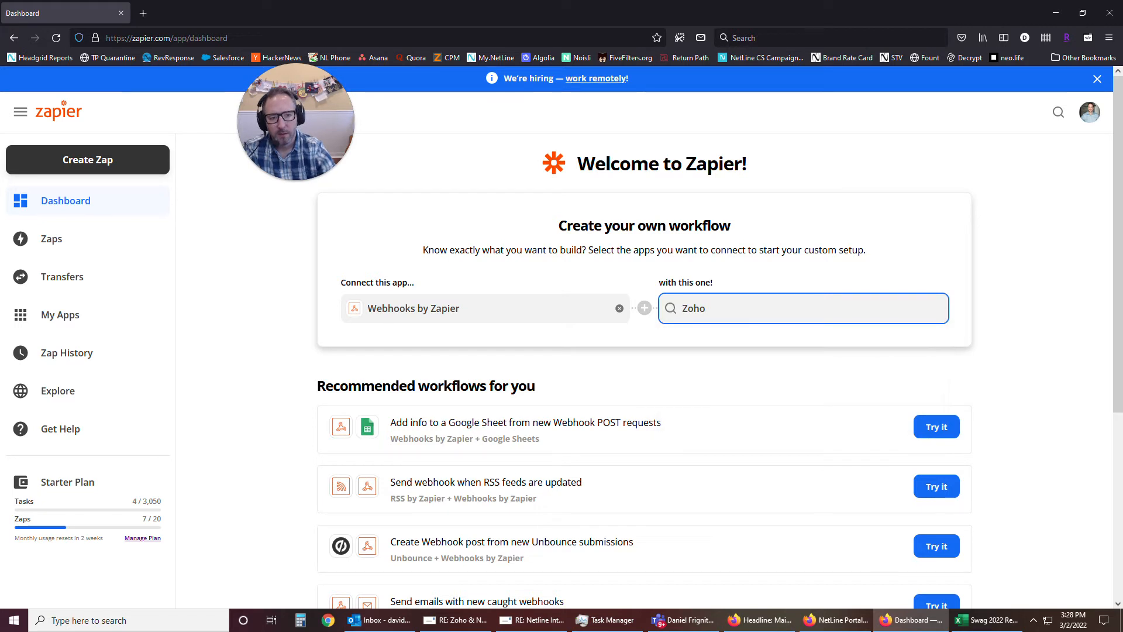
{"action": "left_click", "coordinate": [755, 348]}
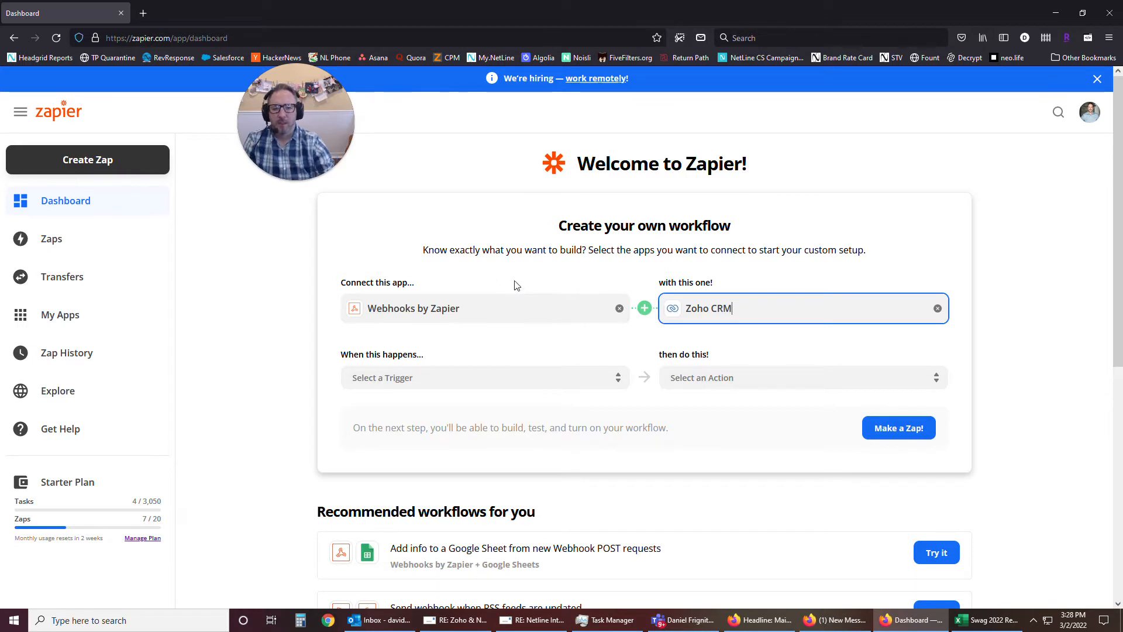
Set the workflow's trigger to Catch Hook and its action to Find or Create Lead.
{"action": "left_click", "coordinate": [512, 388]}
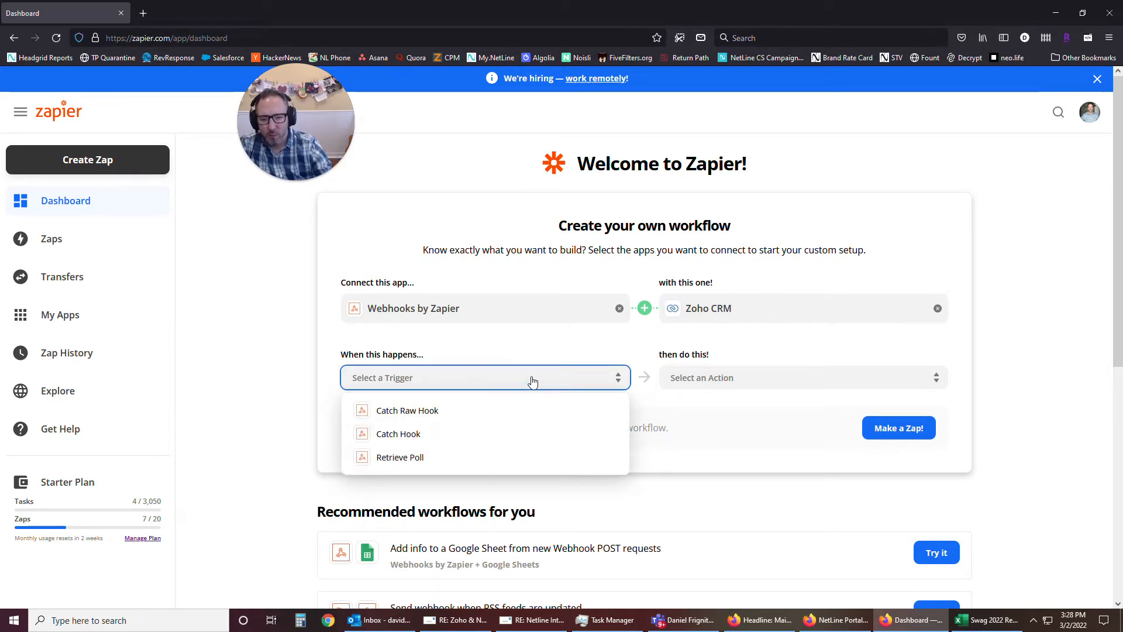
{"action": "left_click", "coordinate": [434, 437]}
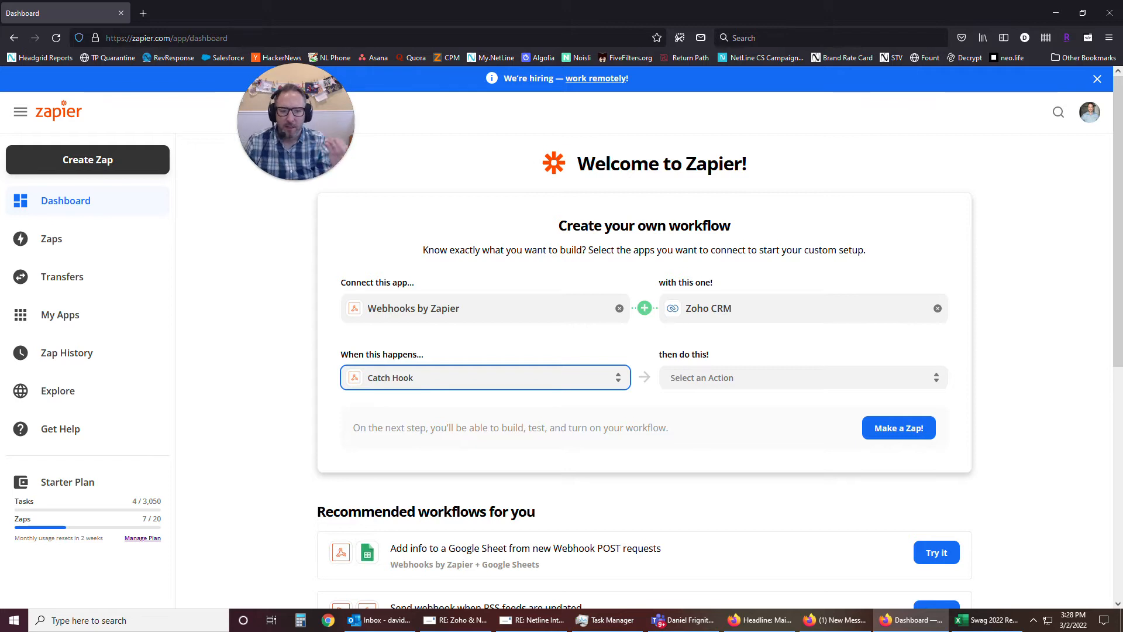
{"action": "left_click", "coordinate": [818, 391]}
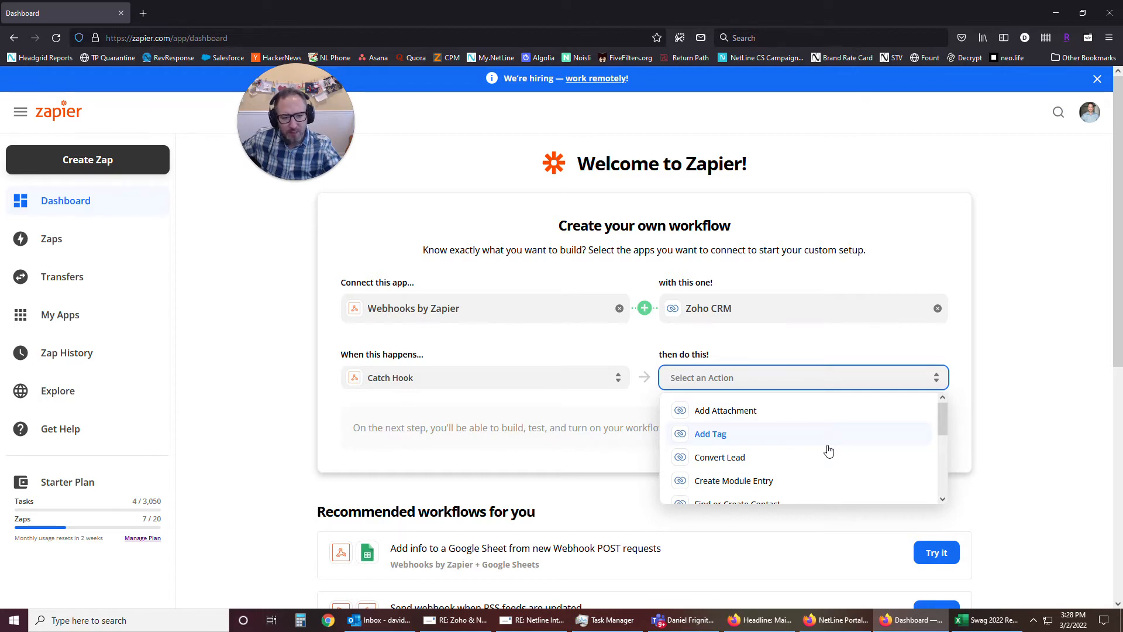
{"action": "scroll", "coordinate": [828, 451], "scroll_direction": "down", "scroll_amount": 2}
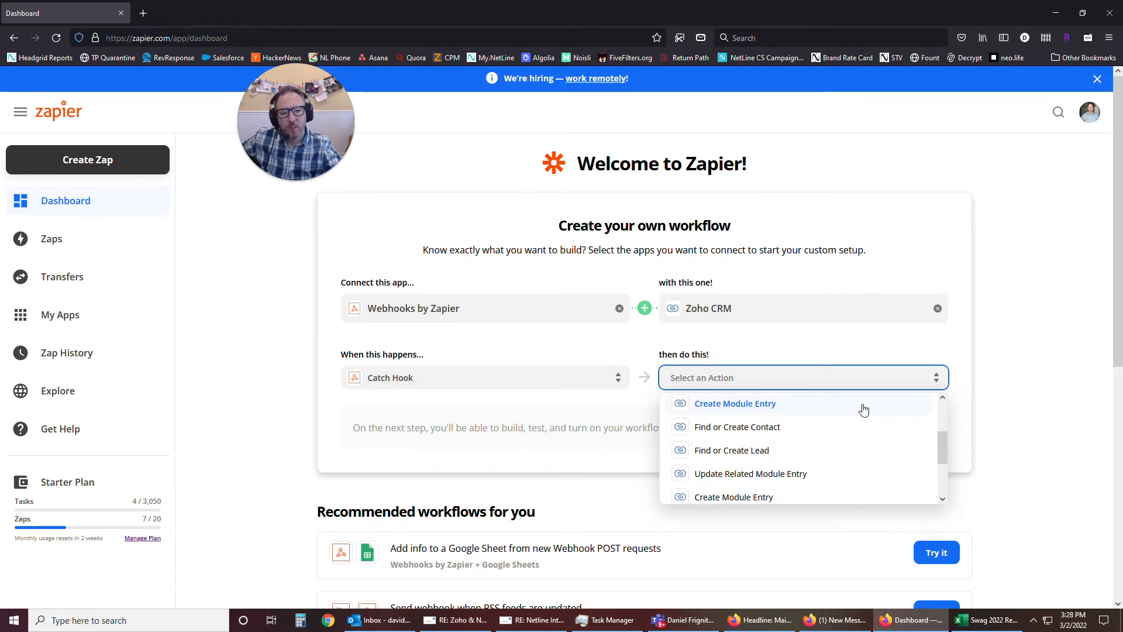
{"action": "mouse_move", "coordinate": [946, 444]}
{"action": "left_mouse_down"}
{"action": "mouse_move", "coordinate": [947, 469]}
{"action": "mouse_move", "coordinate": [946, 416]}
{"action": "mouse_move", "coordinate": [945, 446]}
{"action": "left_mouse_up"}
{"action": "left_click", "coordinate": [765, 446]}
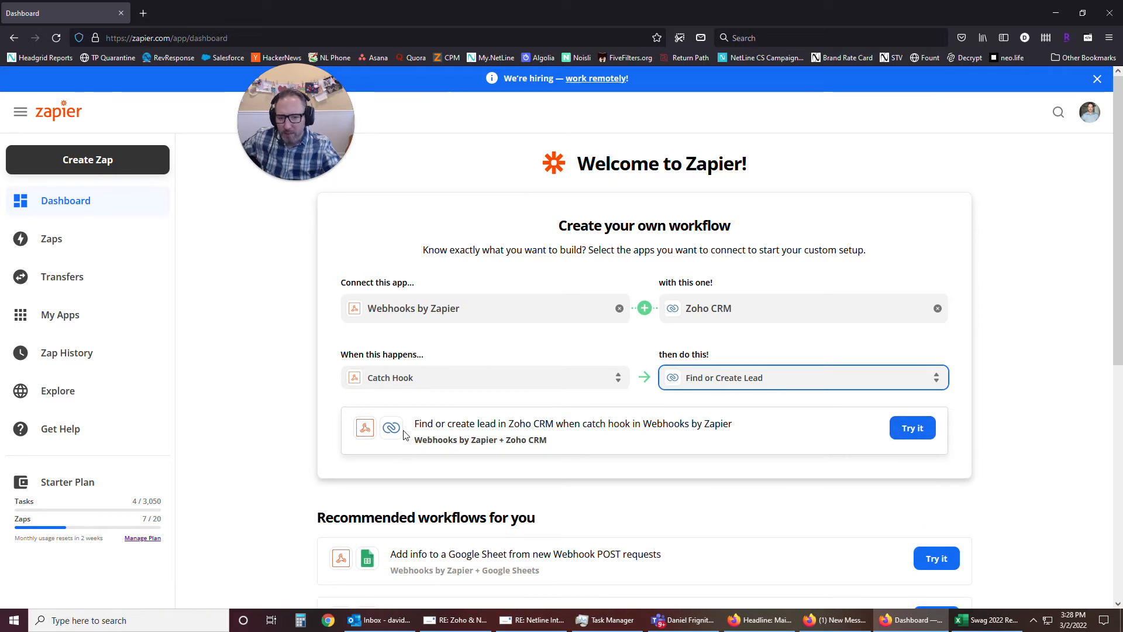
Create the Zap from this workflow and copy its custom webhook URL from the trigger setup.
{"action": "left_click", "coordinate": [913, 427]}
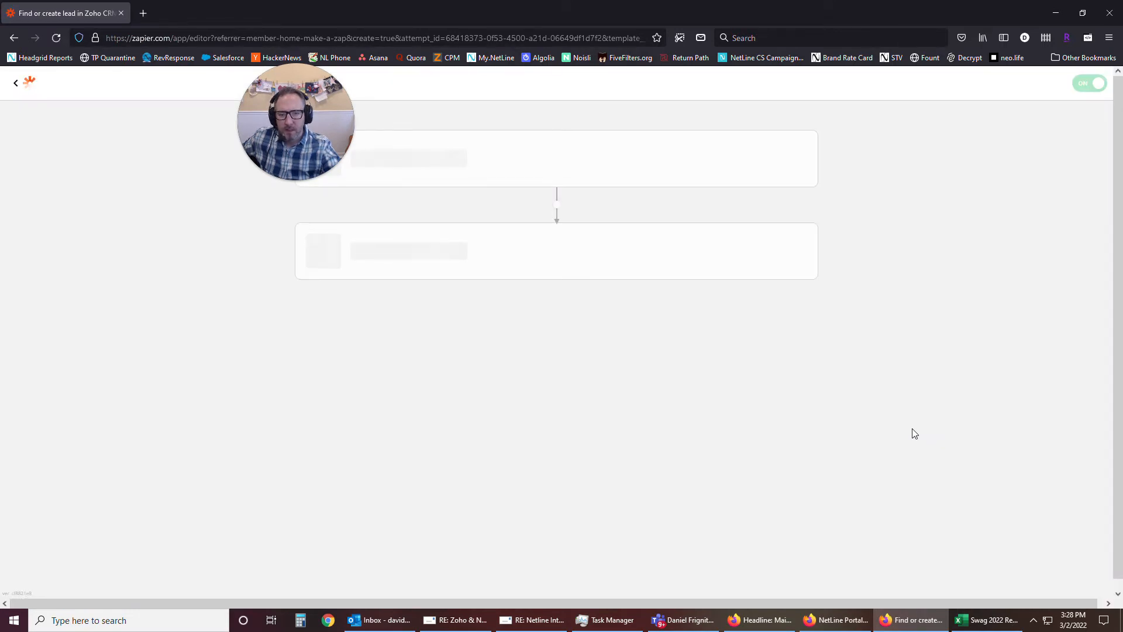
{"action": "left_click_drag", "start_coordinate": [317, 93], "coordinate": [974, 106]}
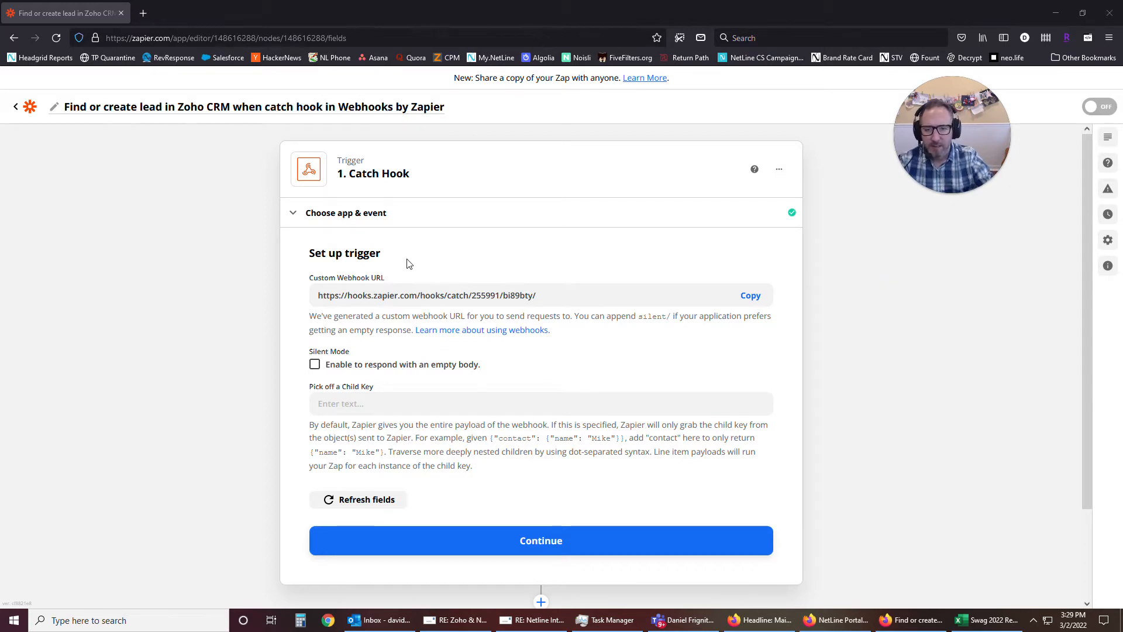
{"action": "left_click", "coordinate": [759, 297]}
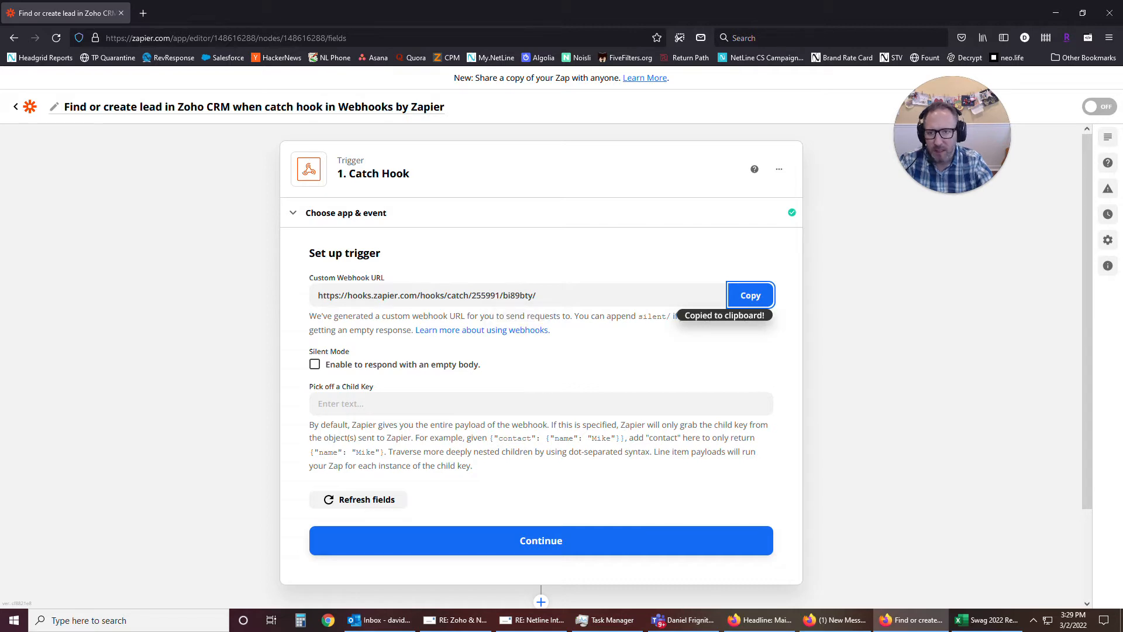
Switch to NetLine Portal and paste the copied Zapier webhook URL as the URL in the connector's config settings.
{"action": "key", "text": "alt+Tab"}
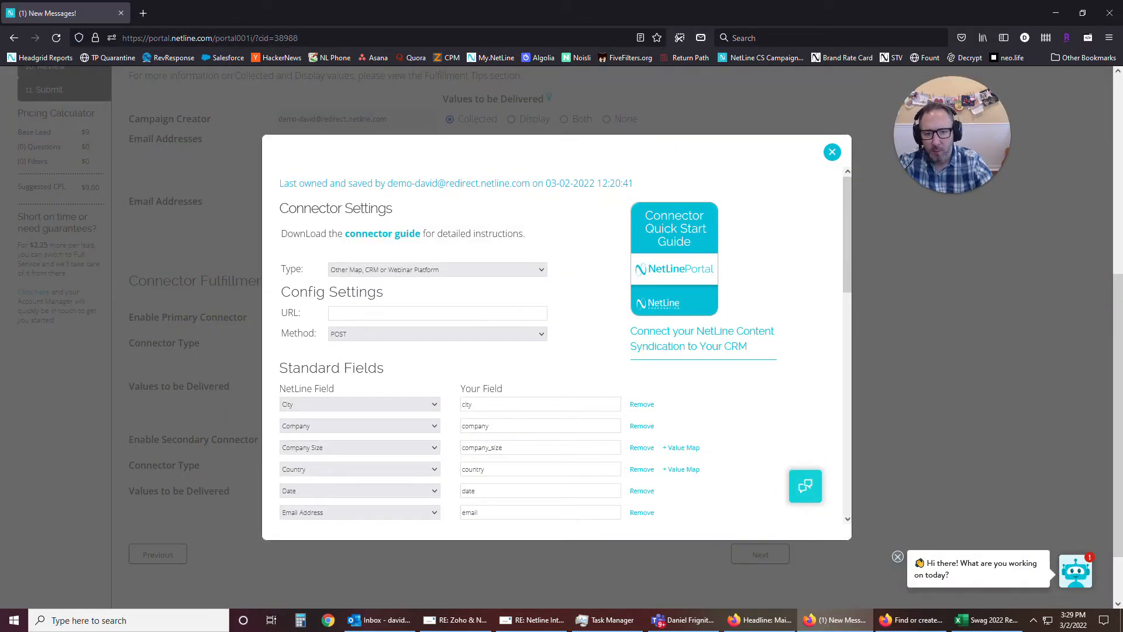
{"action": "left_click", "coordinate": [449, 314]}
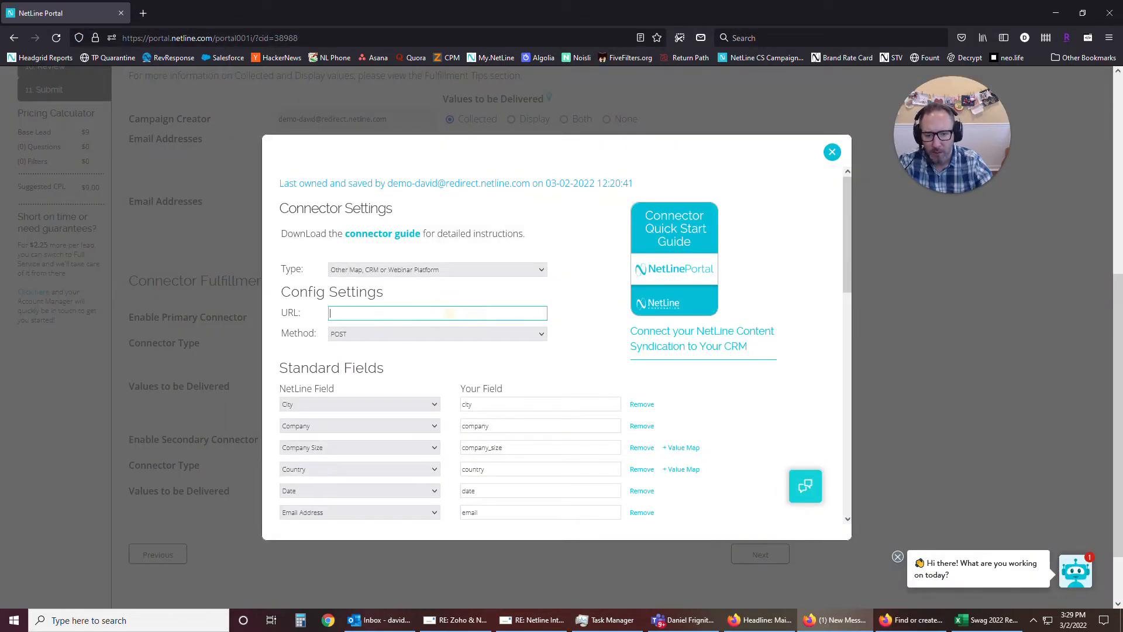
{"action": "key", "text": "ctrl+v"}
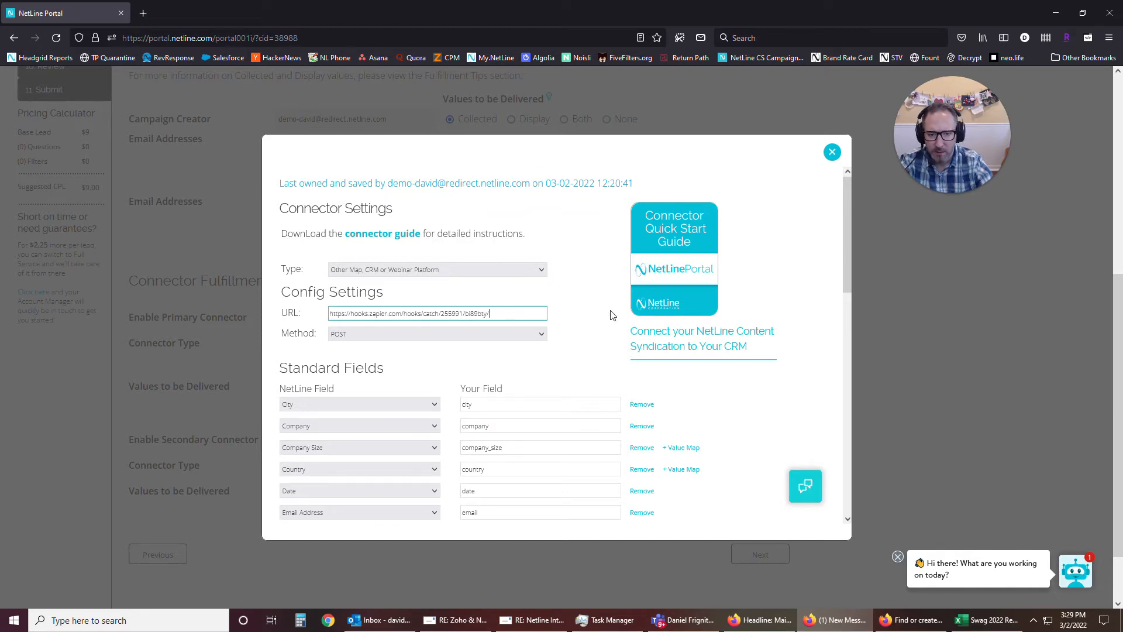
{"action": "left_click", "coordinate": [611, 315]}
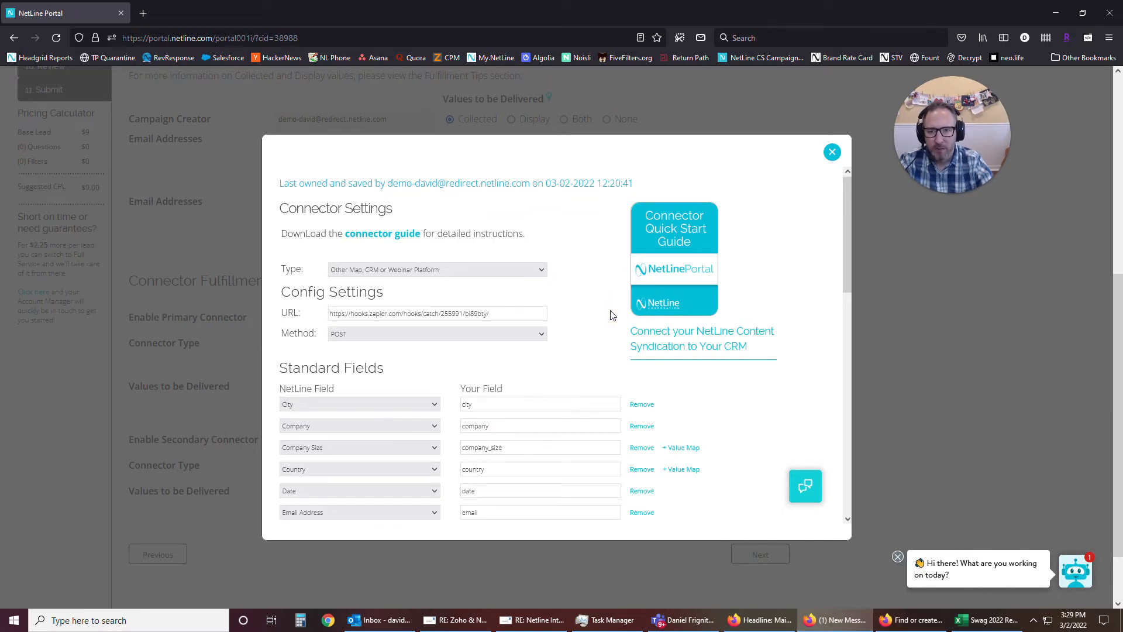
Switch back to Zapier, accept the Catch Hook setup without a child key and test the trigger.
{"action": "key", "text": "alt+Tab"}
{"action": "scroll", "coordinate": [608, 327], "scroll_direction": "down", "scroll_amount": 2}
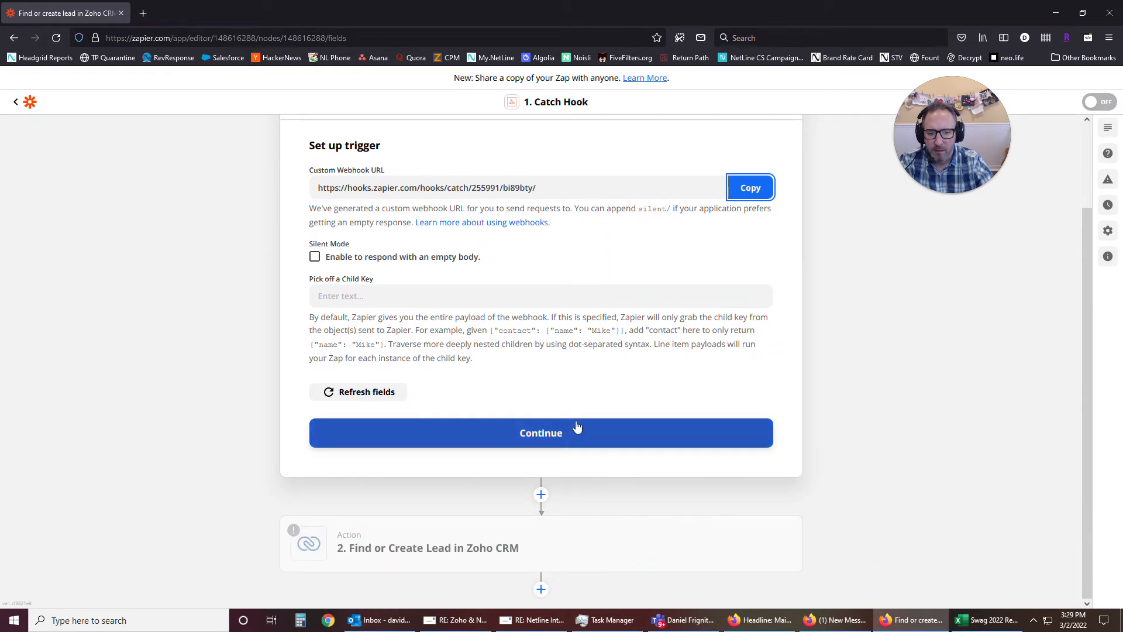
{"action": "left_click", "coordinate": [577, 435]}
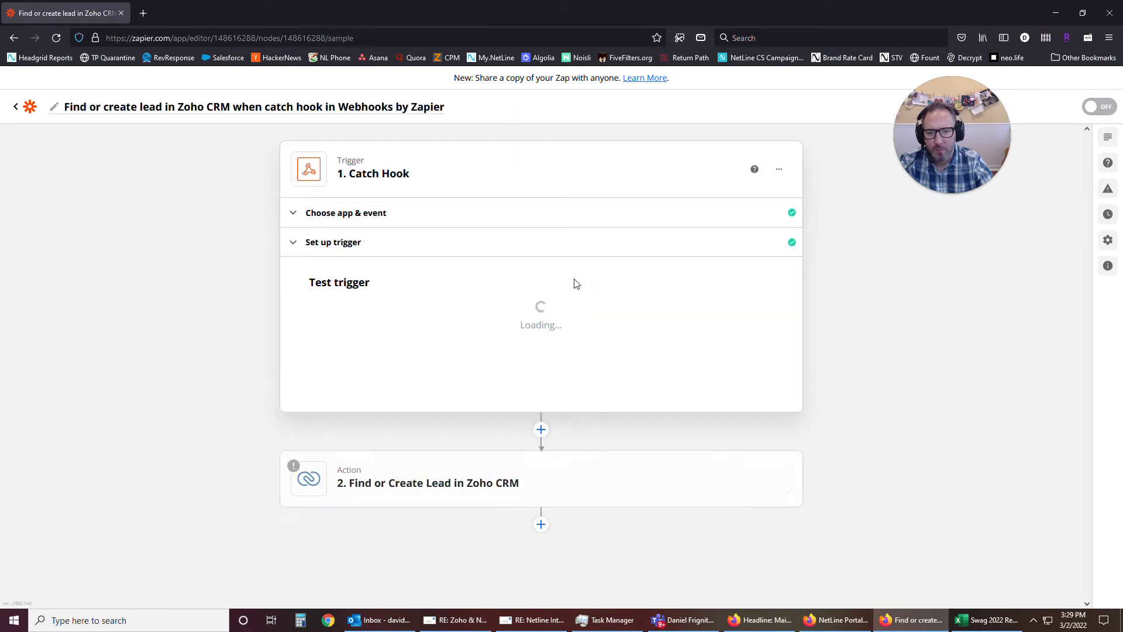
{"action": "scroll", "coordinate": [721, 321], "scroll_direction": "down", "scroll_amount": 1}
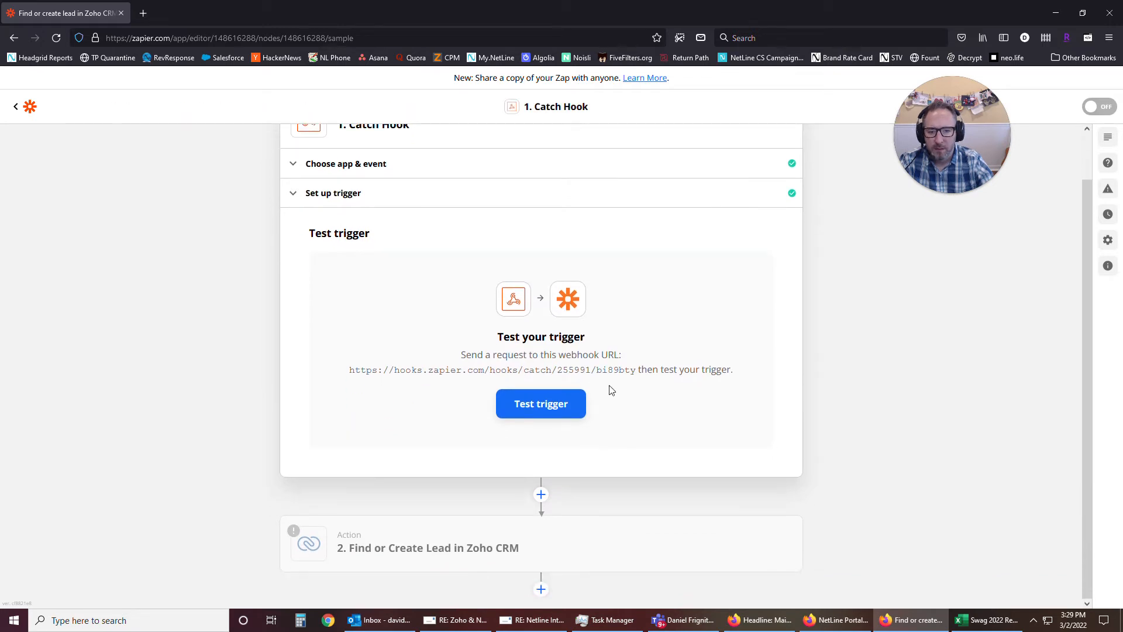
{"action": "left_click", "coordinate": [551, 406]}
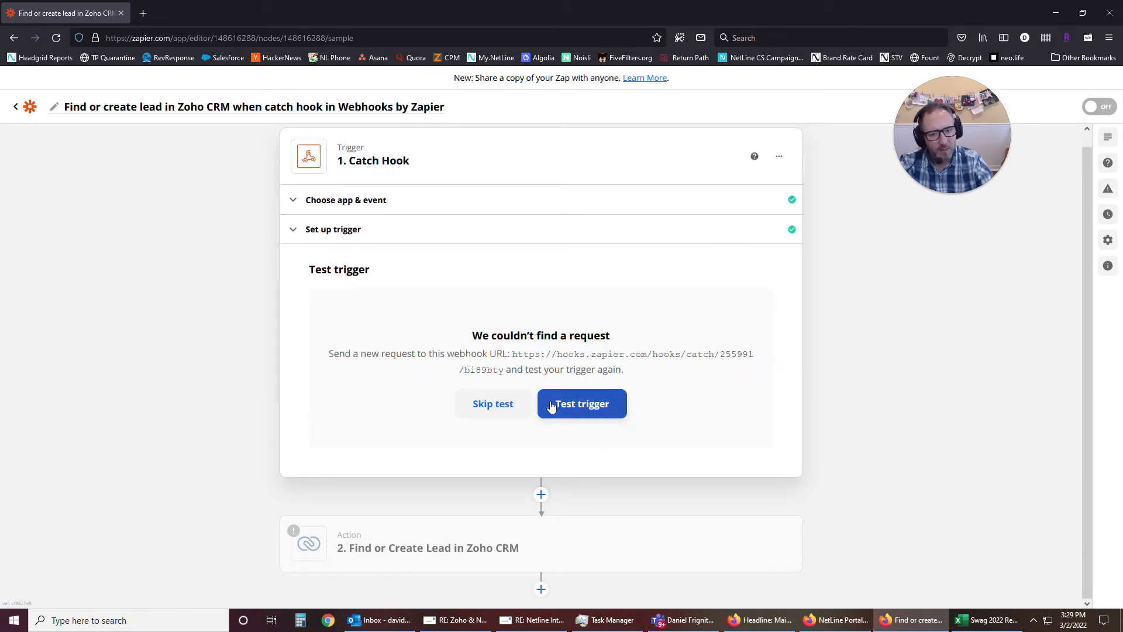
Return to NetLine Portal and save the connector settings with the webhook URL and standard field mapping.
{"action": "key", "text": "alt+Tab"}
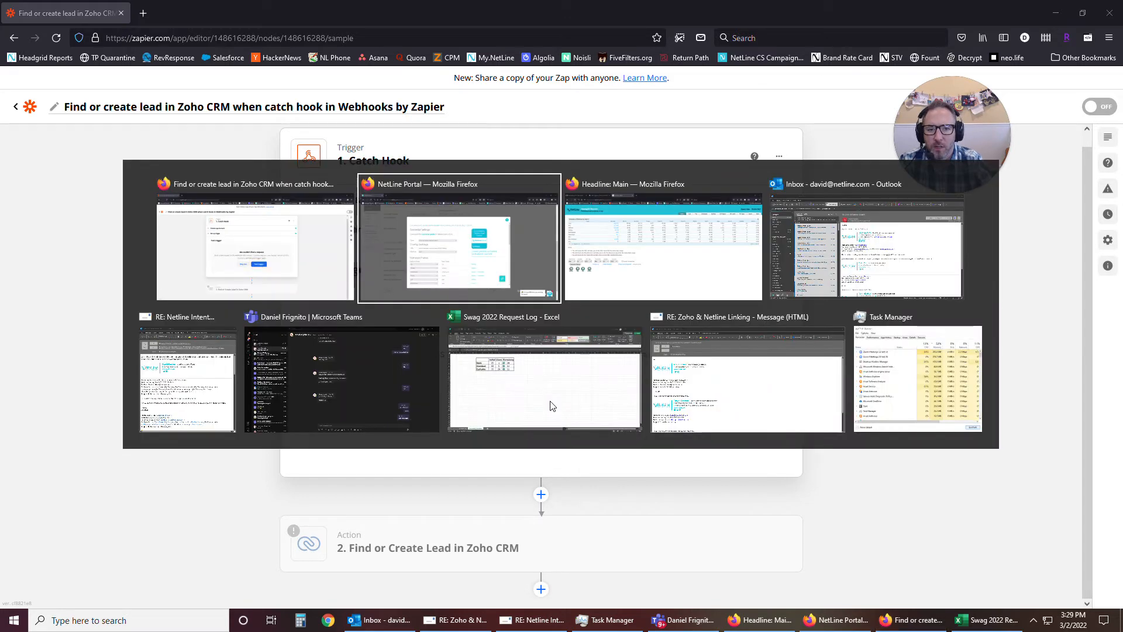
{"action": "scroll", "coordinate": [574, 314], "scroll_direction": "down", "scroll_amount": 10}
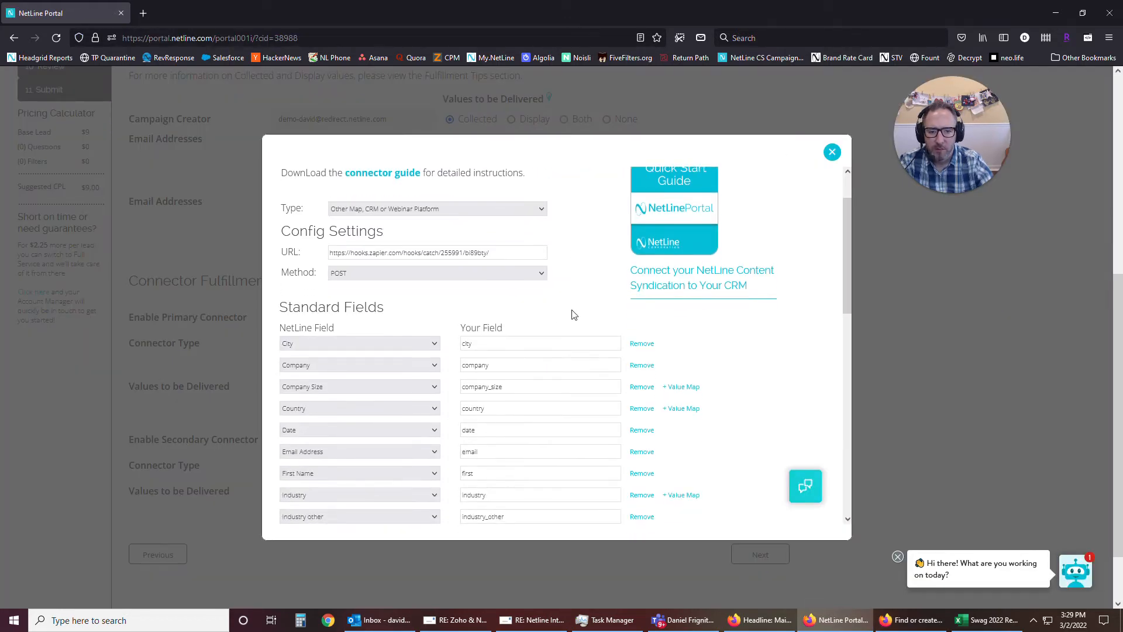
{"action": "scroll", "coordinate": [351, 468], "scroll_direction": "down", "scroll_amount": 1}
{"action": "left_click", "coordinate": [333, 439]}
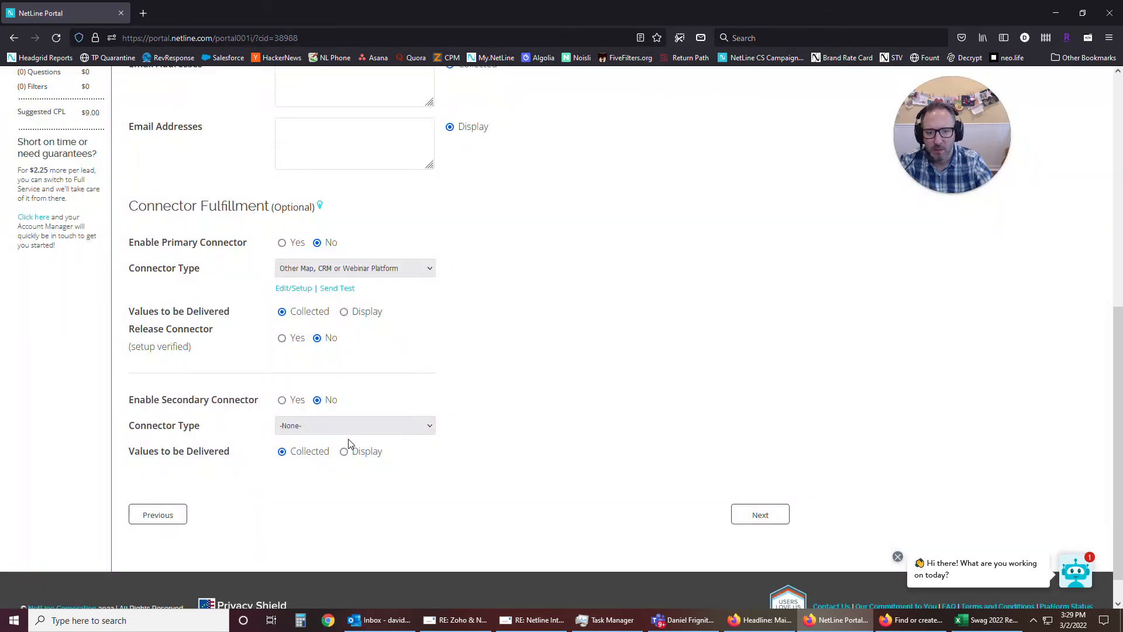
Send the prefilled test records through the primary connector and close the sent-records summary.
{"action": "left_click", "coordinate": [345, 293]}
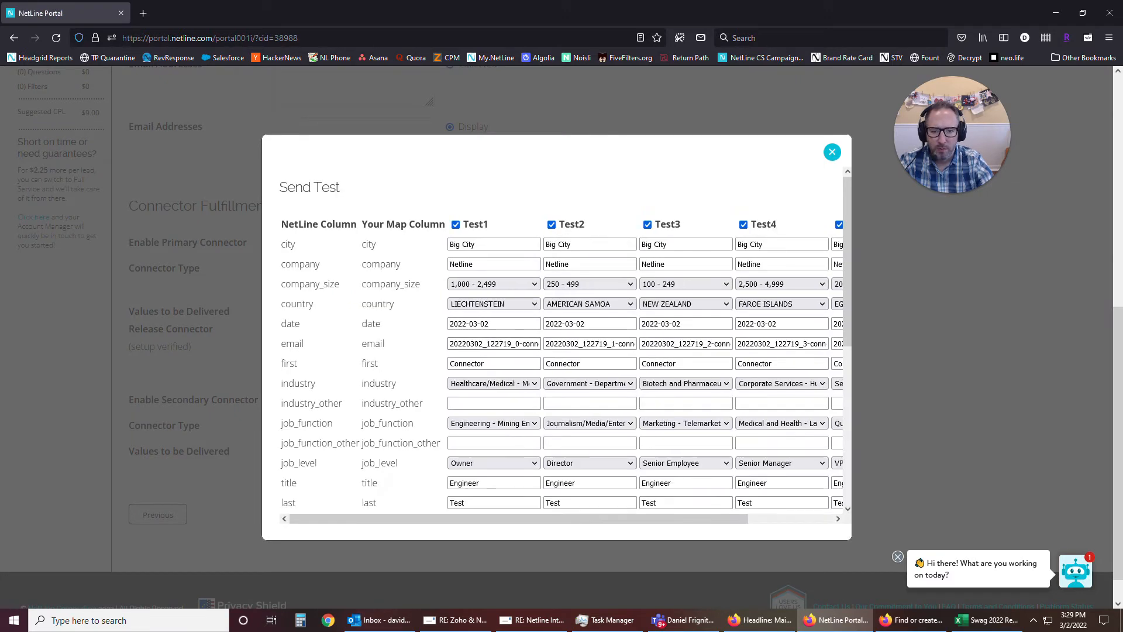
{"action": "left_click_drag", "start_coordinate": [455, 521], "coordinate": [418, 512]}
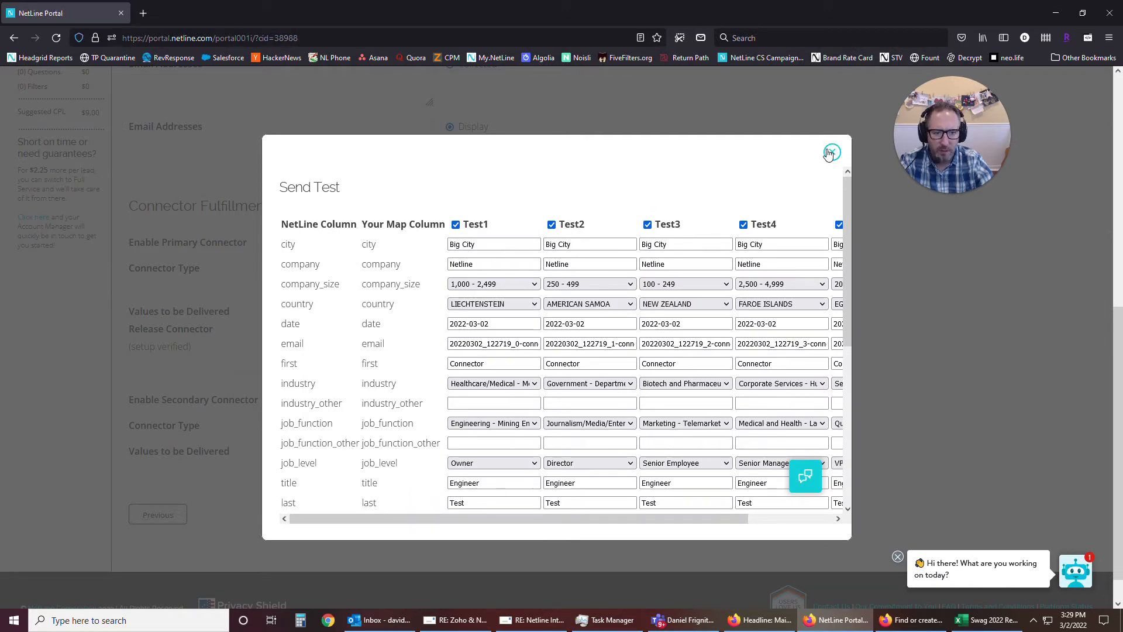
{"action": "scroll", "coordinate": [658, 281], "scroll_direction": "down", "scroll_amount": 5}
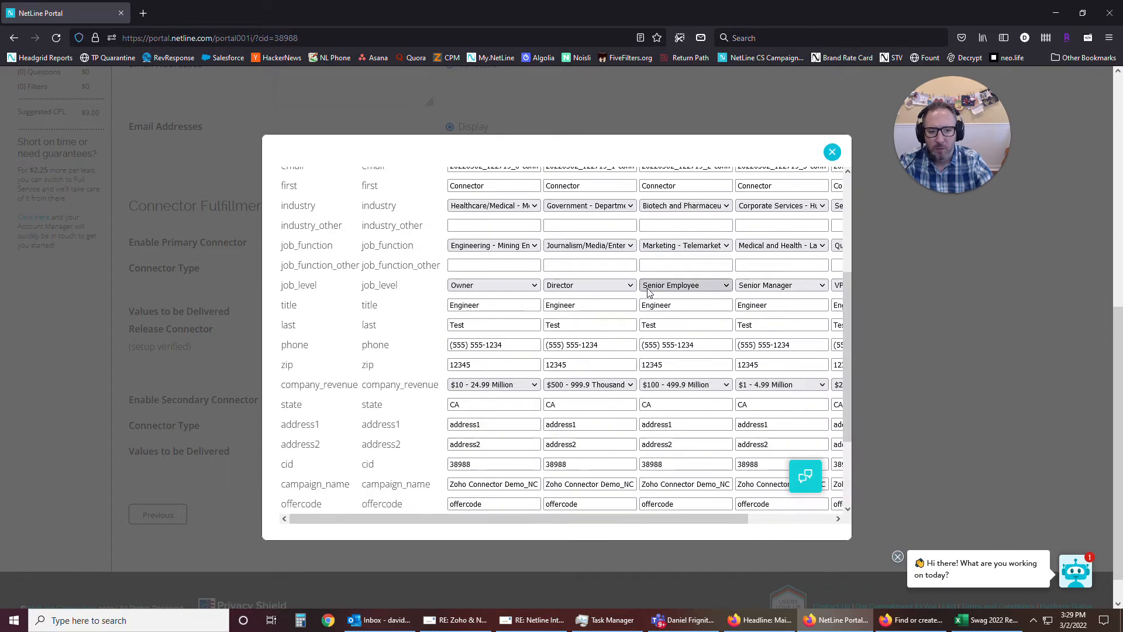
{"action": "left_click", "coordinate": [332, 486]}
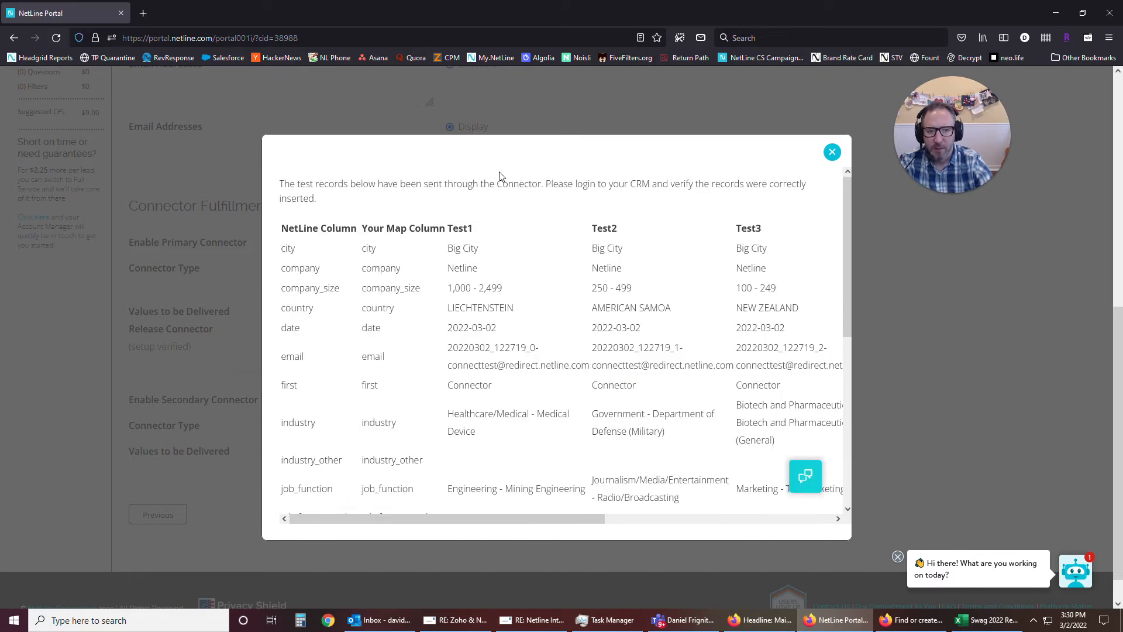
{"action": "left_click", "coordinate": [833, 152]}
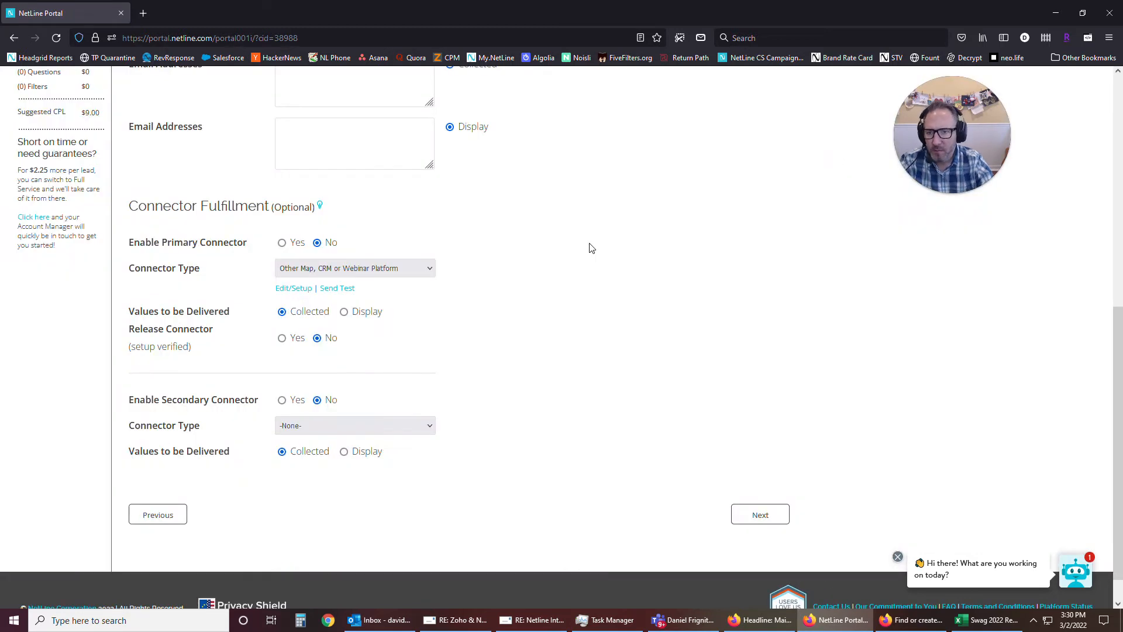
Switch to Zapier, test the trigger again and continue to the Zoho CRM action with Request A as sample data.
{"action": "key", "text": "alt+Tab"}
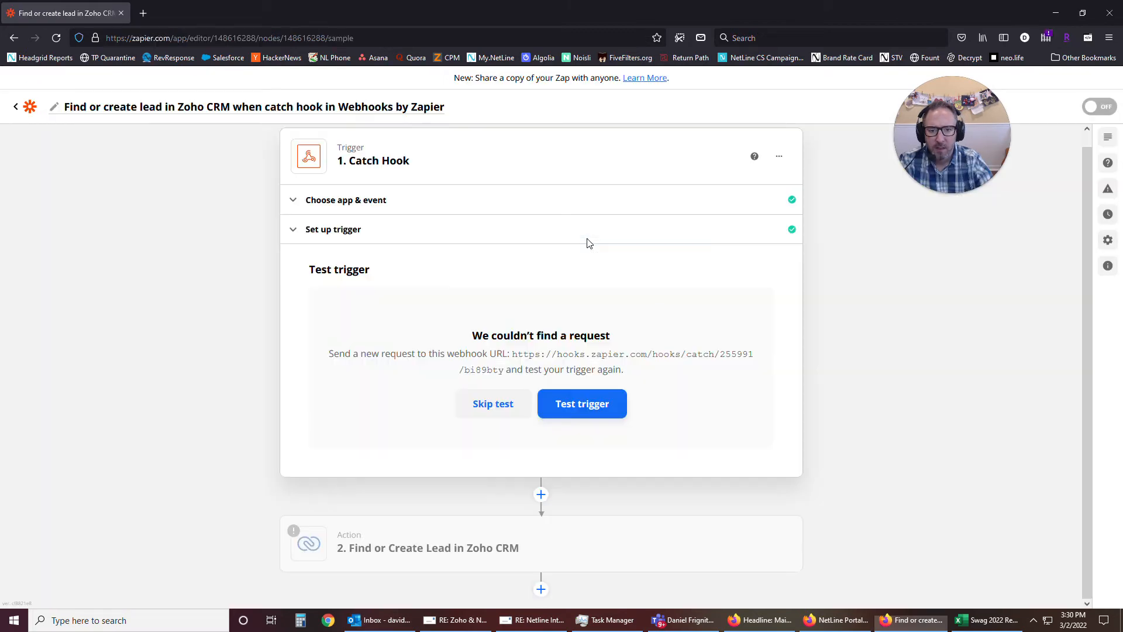
{"action": "left_click", "coordinate": [592, 409]}
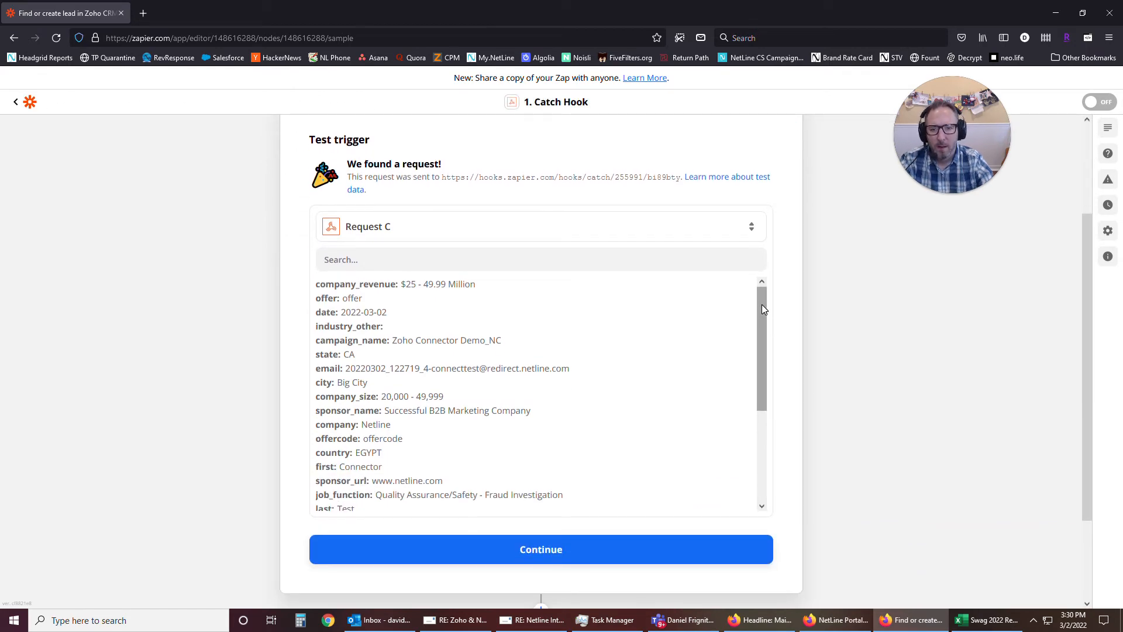
{"action": "left_click", "coordinate": [721, 234]}
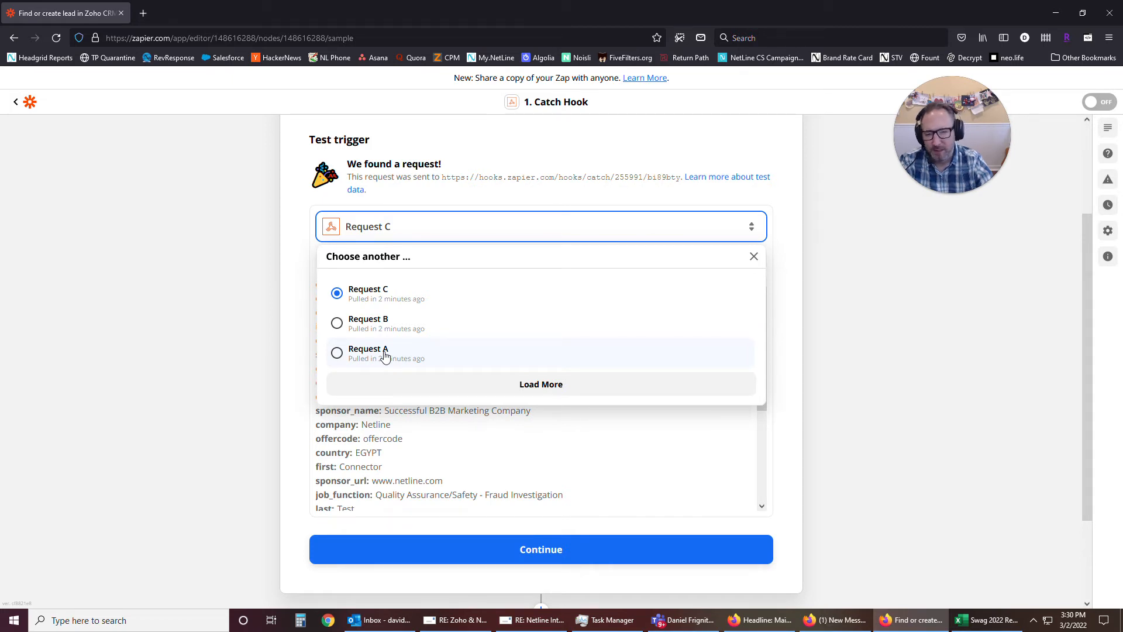
{"action": "left_click", "coordinate": [385, 353]}
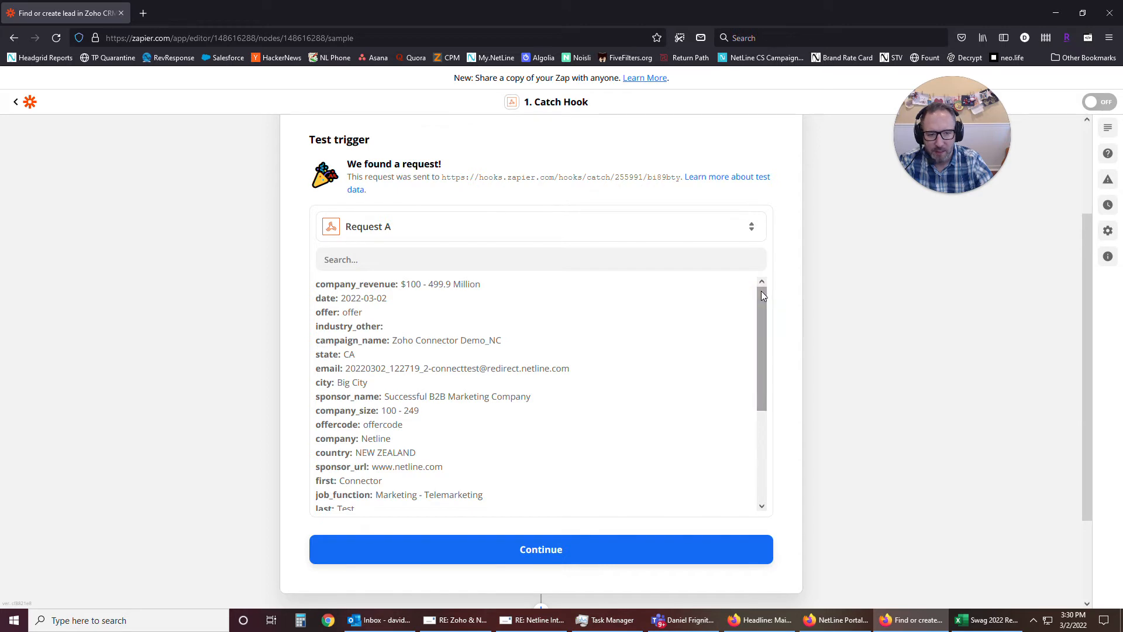
{"action": "mouse_move", "coordinate": [761, 290]}
{"action": "left_mouse_down"}
{"action": "mouse_move", "coordinate": [776, 358]}
{"action": "mouse_move", "coordinate": [771, 416]}
{"action": "mouse_move", "coordinate": [757, 291]}
{"action": "left_mouse_up"}
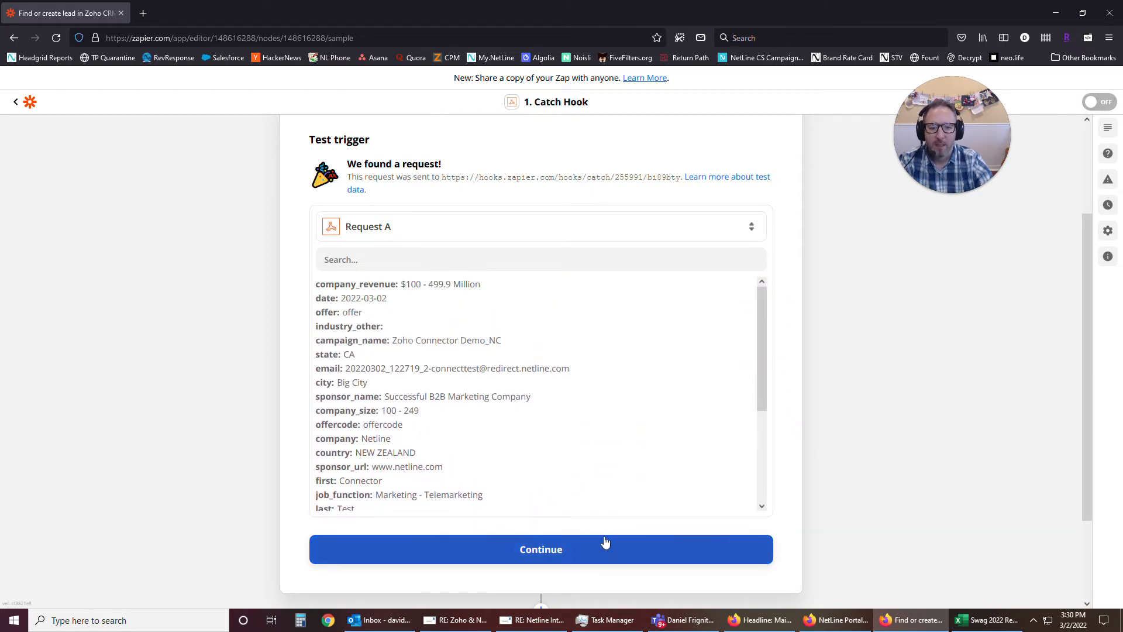
{"action": "left_click", "coordinate": [577, 549]}
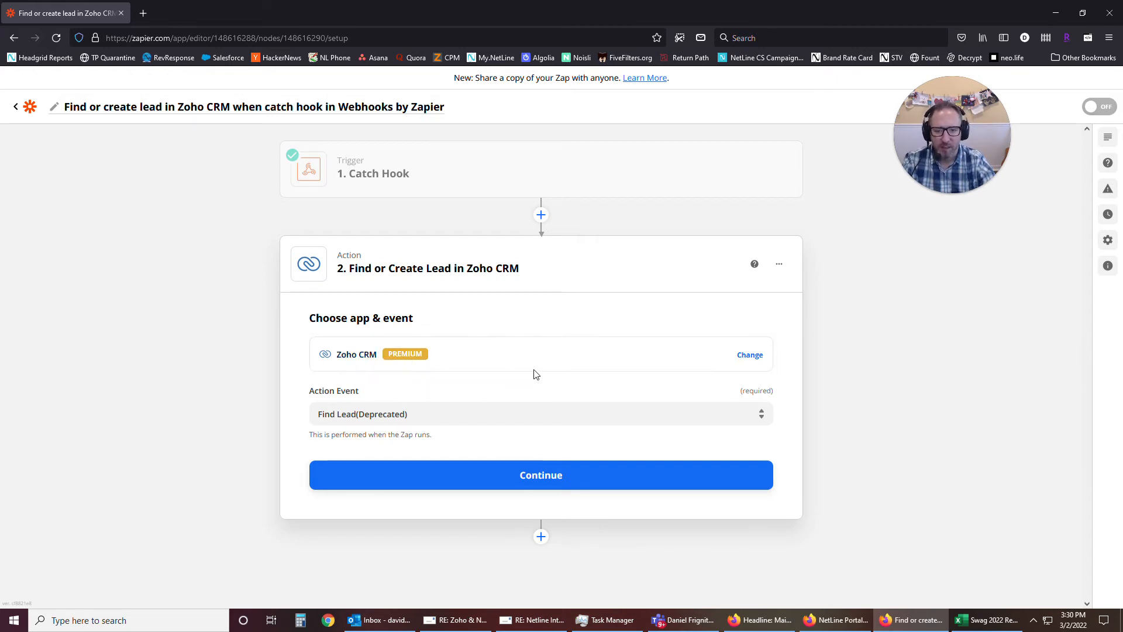
Set the Zoho CRM action event to Convert Lead and continue to the account selection.
{"action": "left_click", "coordinate": [522, 415]}
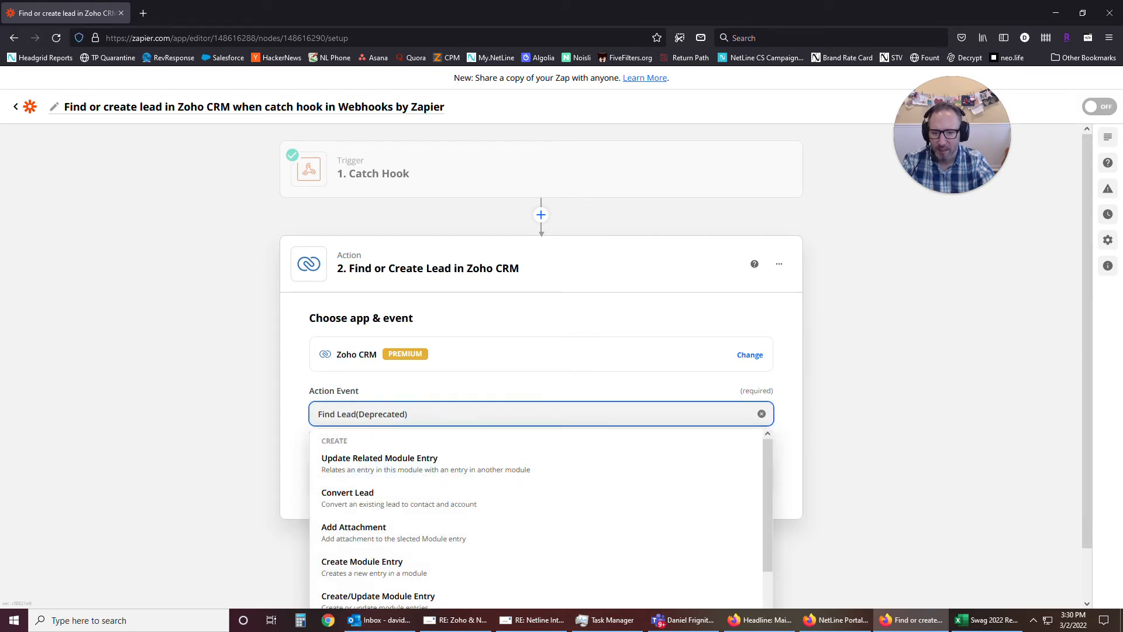
{"action": "scroll", "coordinate": [945, 363], "scroll_direction": "down", "scroll_amount": 1}
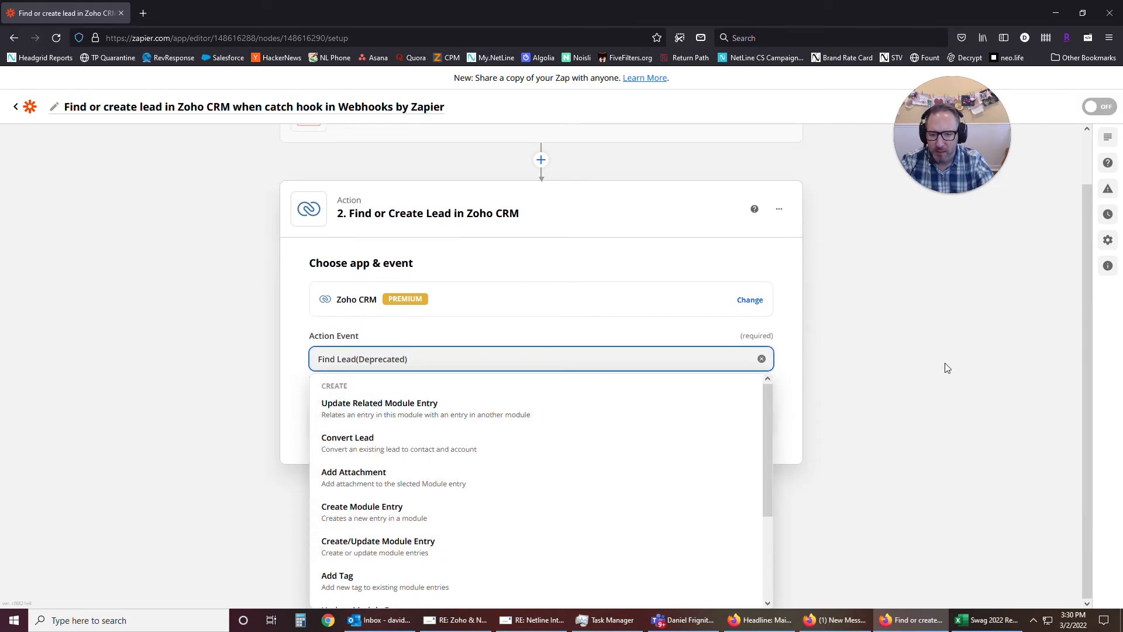
{"action": "scroll", "coordinate": [590, 432], "scroll_direction": "down", "scroll_amount": 1}
{"action": "scroll", "coordinate": [584, 445], "scroll_direction": "down", "scroll_amount": 1}
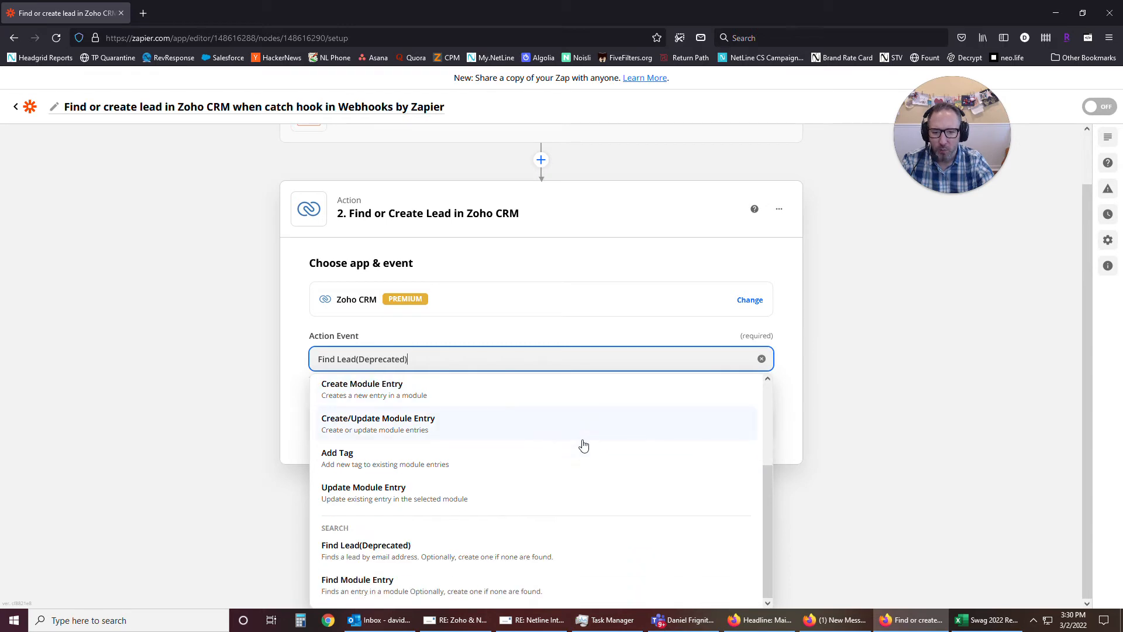
{"action": "scroll", "coordinate": [583, 445], "scroll_direction": "up", "scroll_amount": 2}
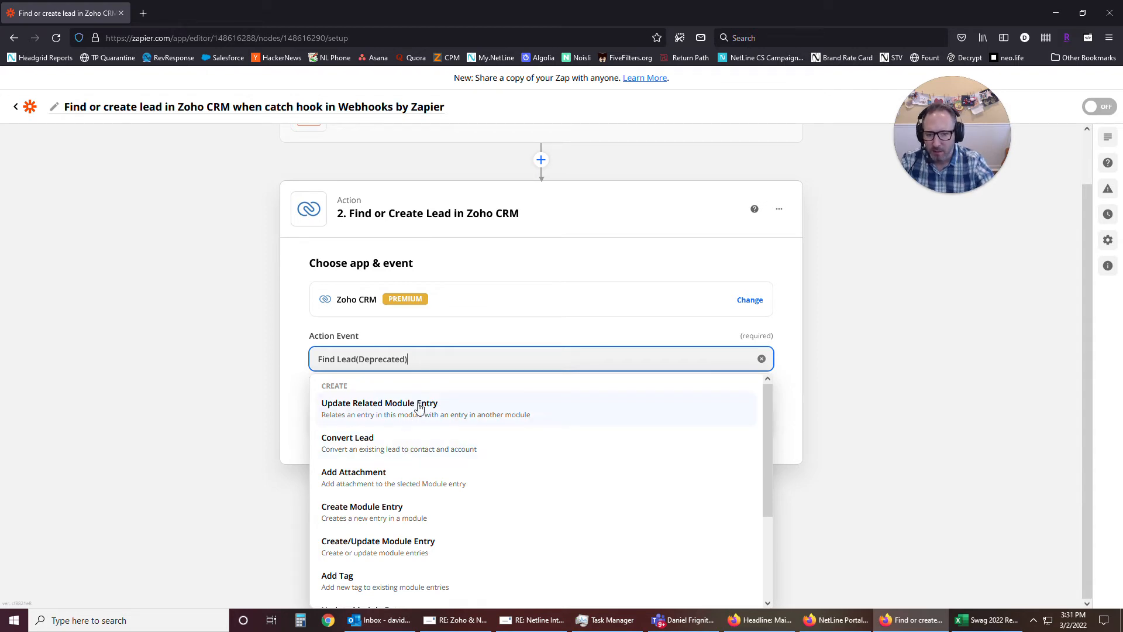
{"action": "scroll", "coordinate": [645, 416], "scroll_direction": "down", "scroll_amount": 3}
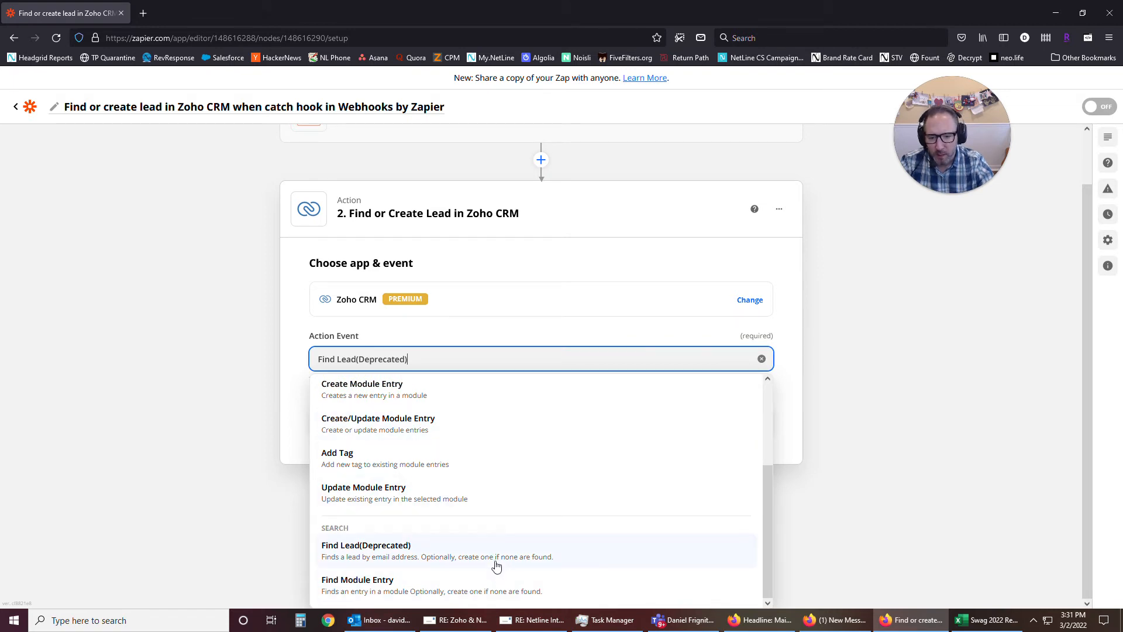
{"action": "scroll", "coordinate": [490, 434], "scroll_direction": "up", "scroll_amount": 3}
{"action": "scroll", "coordinate": [490, 434], "scroll_direction": "up", "scroll_amount": 2}
{"action": "left_click", "coordinate": [477, 411]}
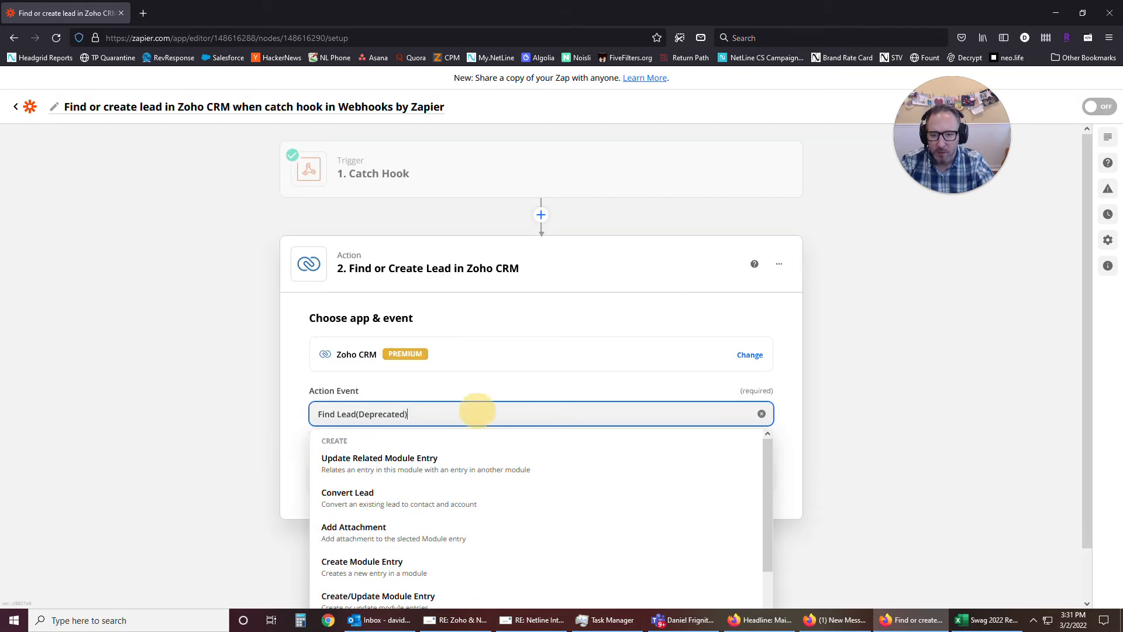
{"action": "left_click", "coordinate": [448, 512]}
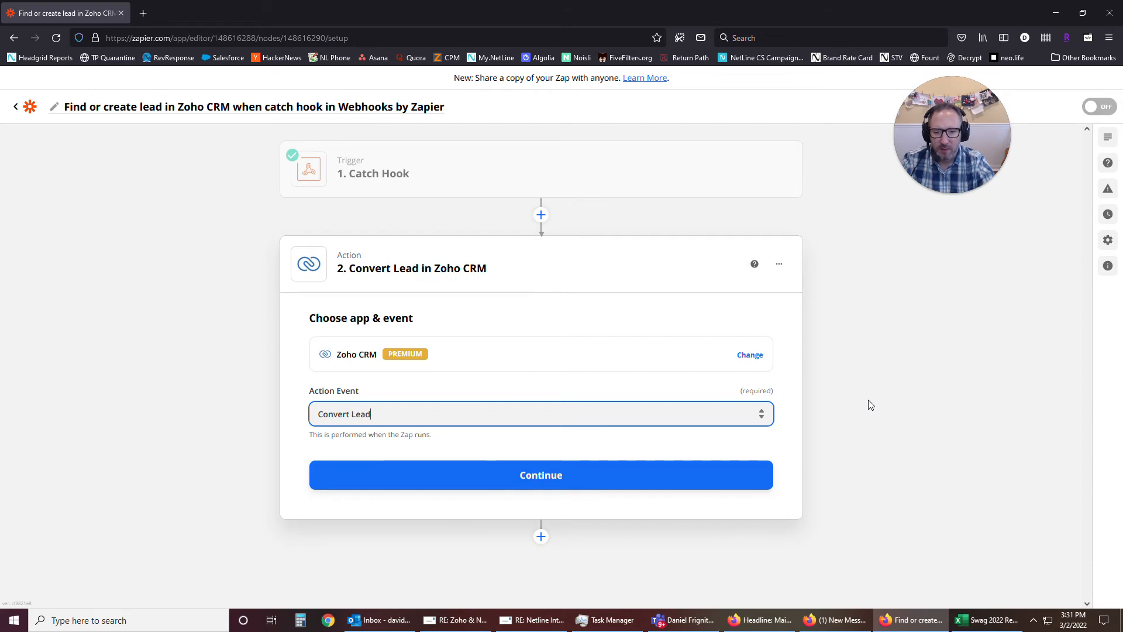
{"action": "left_click", "coordinate": [538, 475]}
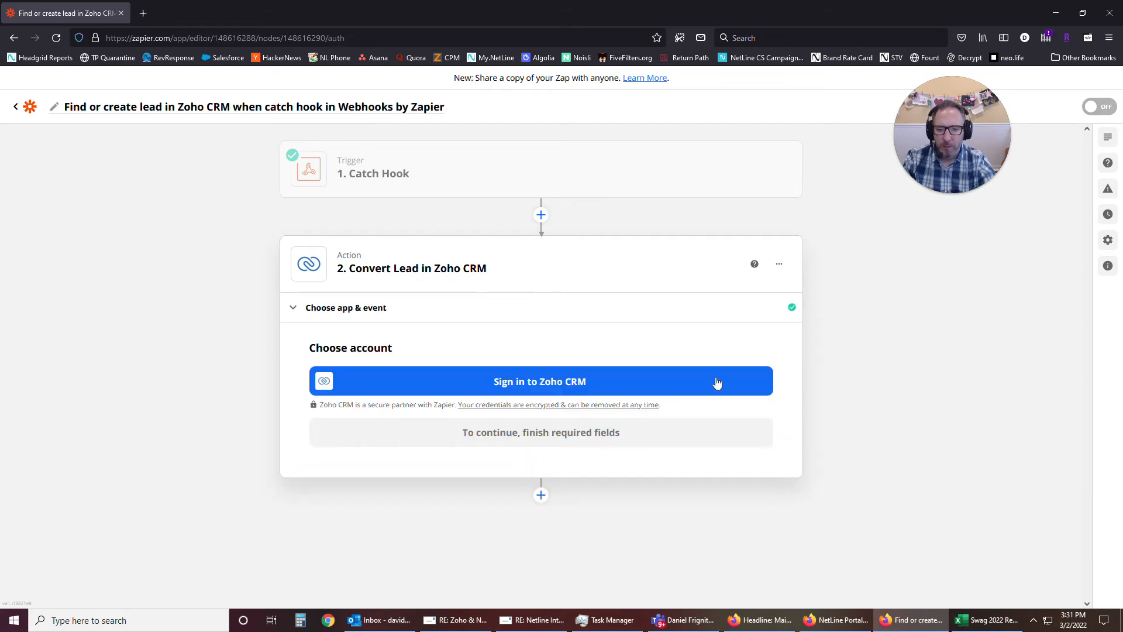
{"action": "mouse_move", "coordinate": [750, 621]}
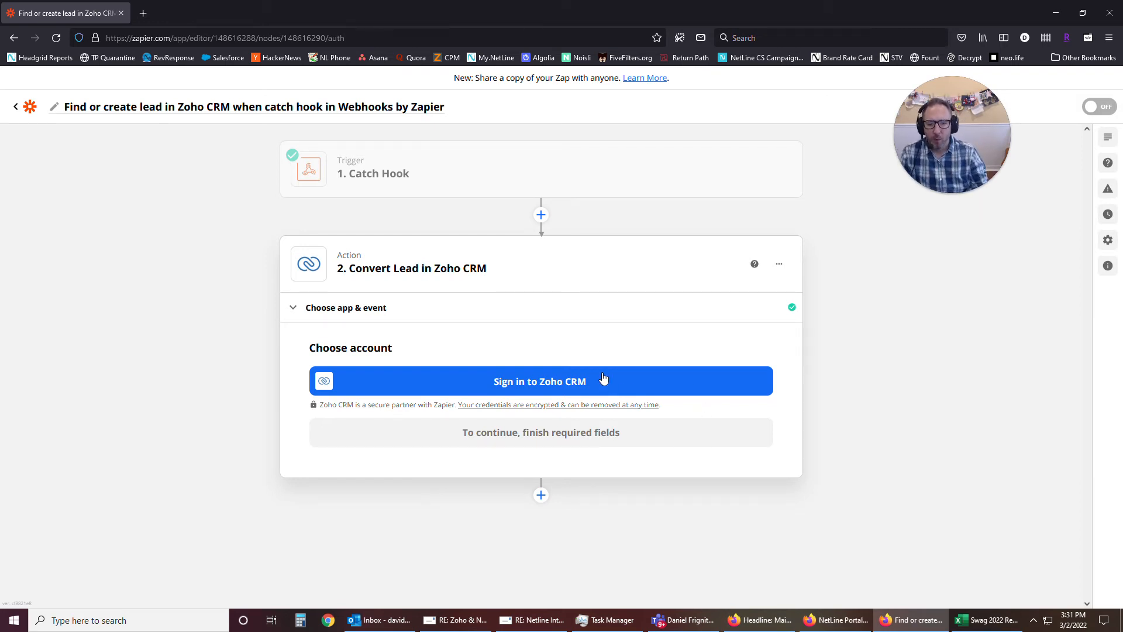
{"action": "left_click", "coordinate": [586, 382]}
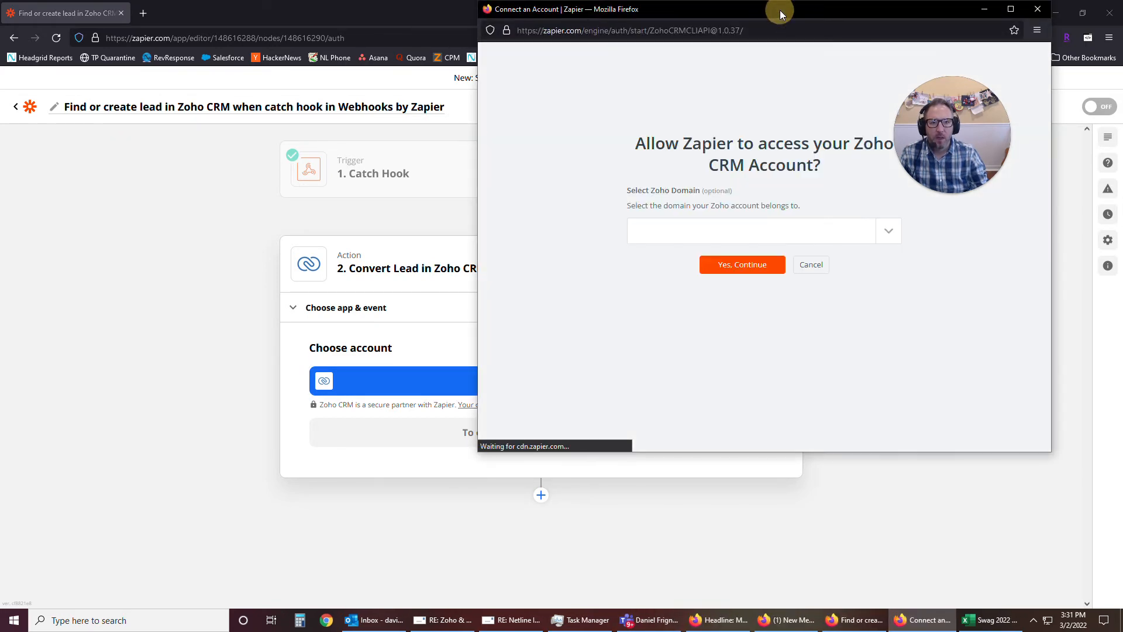
{"action": "left_click_drag", "start_coordinate": [781, 10], "coordinate": [560, 49]}
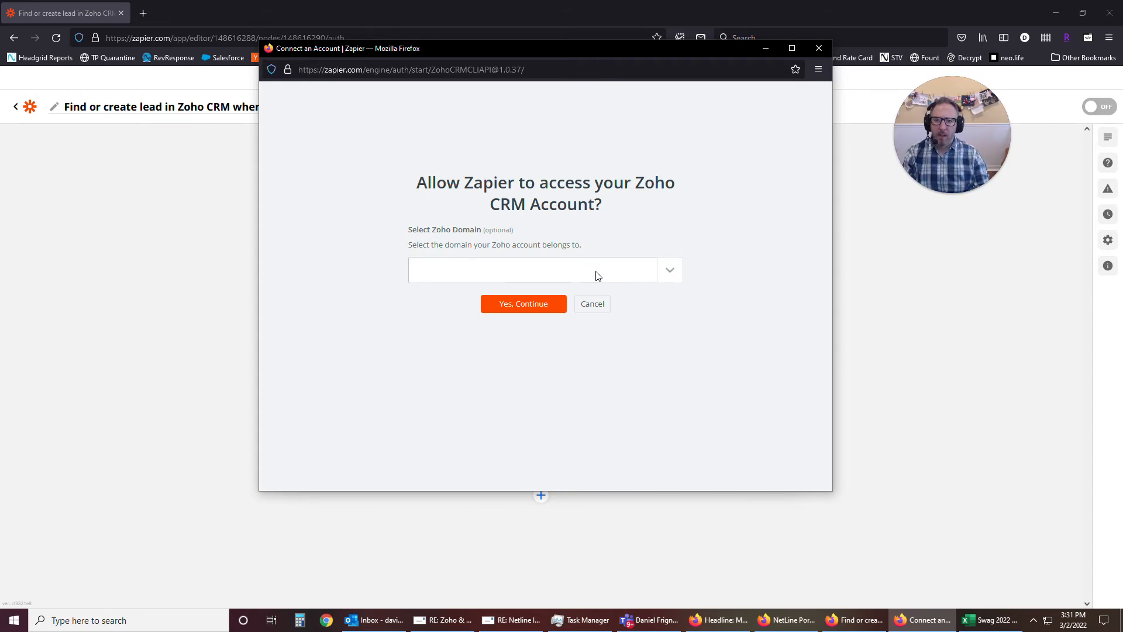
{"action": "left_click", "coordinate": [606, 305]}
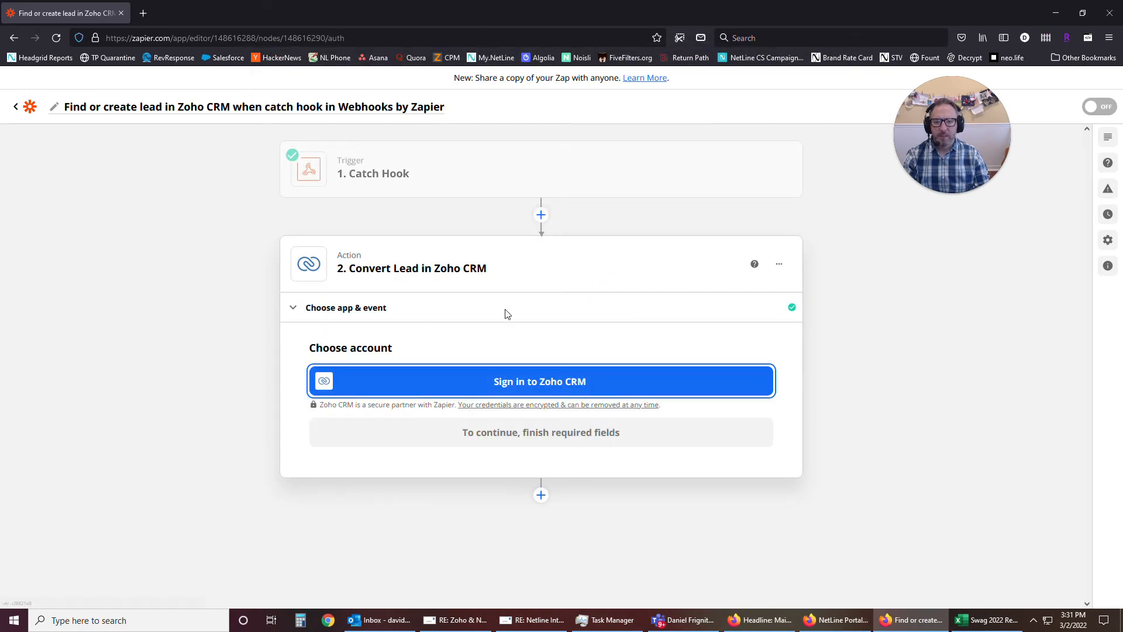
Switch to NetLine Portal, open the primary connector's setup and review its standard, custom question and constant field mappings.
{"action": "left_click", "coordinate": [837, 620]}
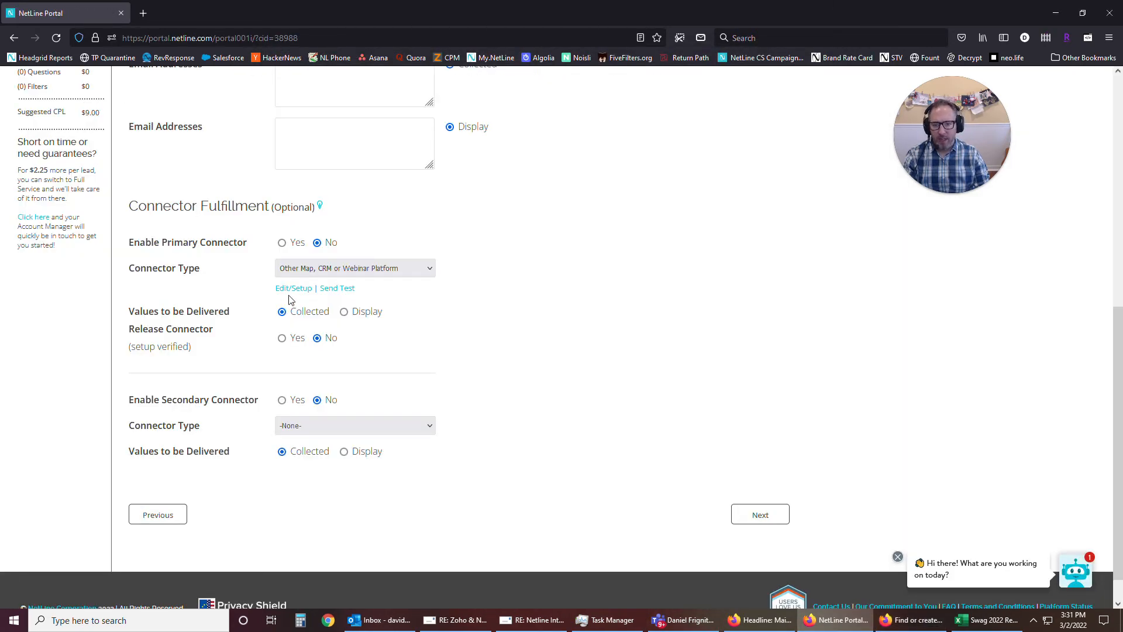
{"action": "left_click", "coordinate": [291, 288]}
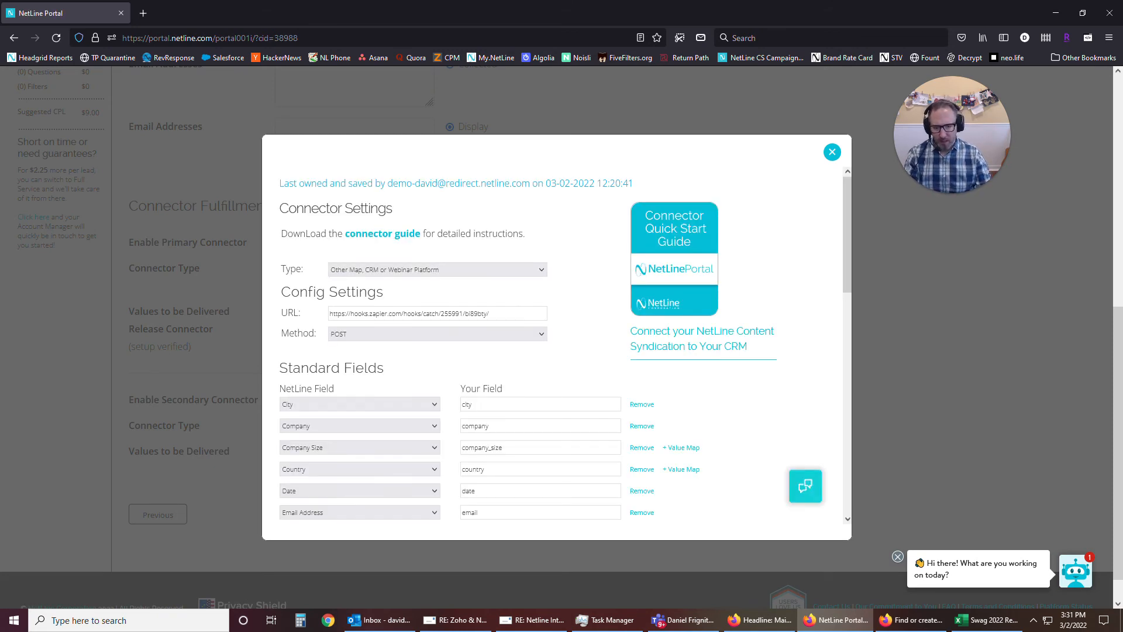
{"action": "scroll", "coordinate": [556, 351], "scroll_direction": "down", "scroll_amount": 2}
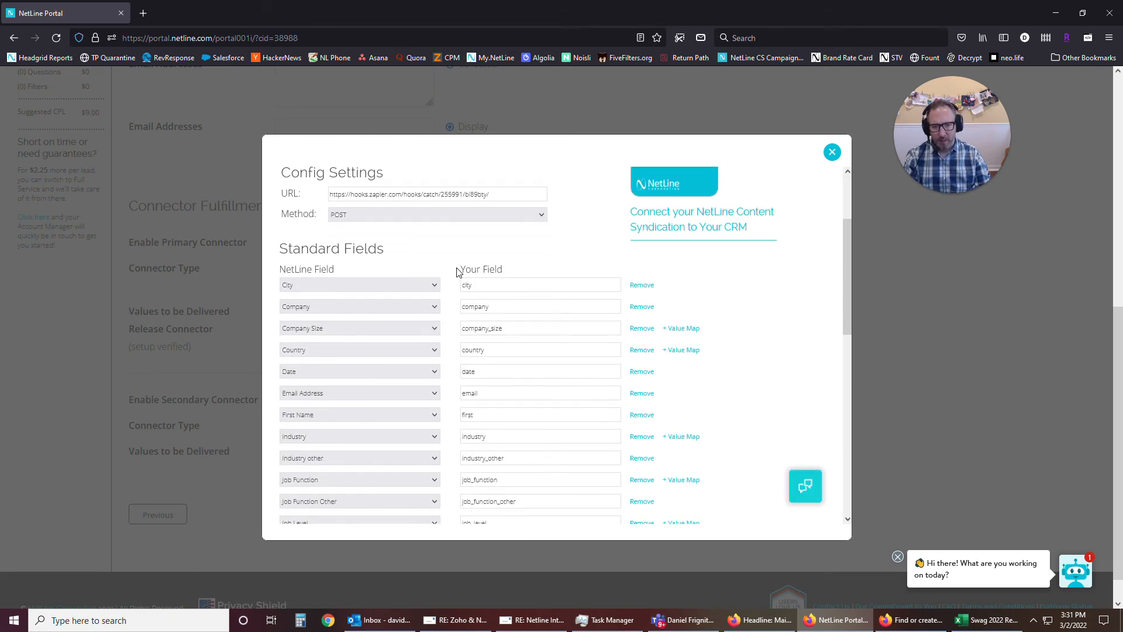
{"action": "double_click", "coordinate": [467, 285]}
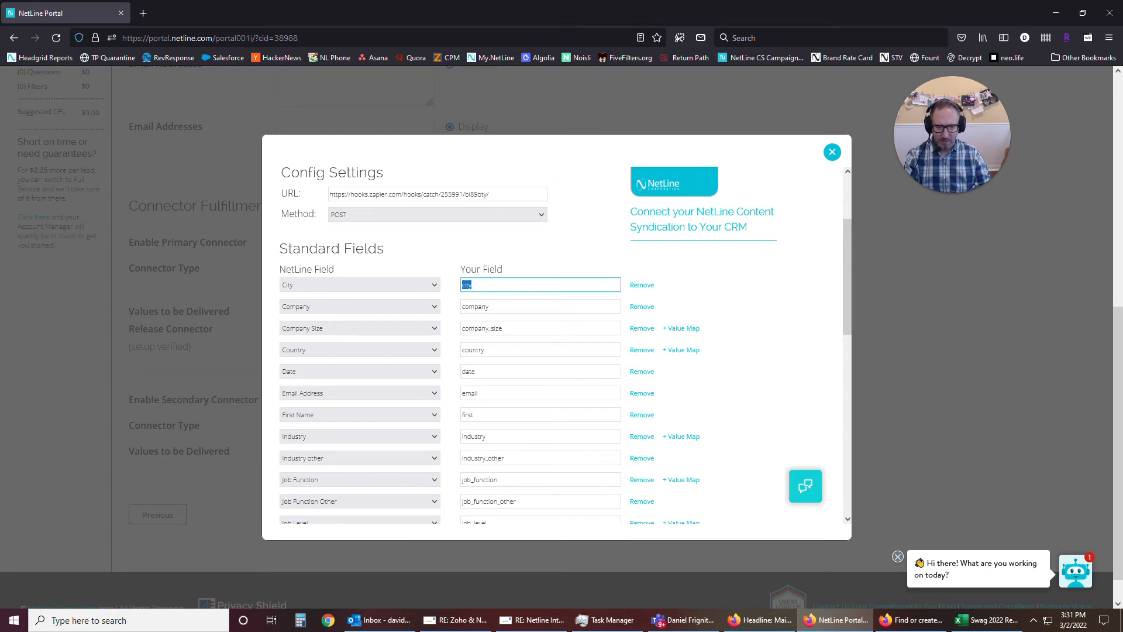
{"action": "key", "text": "Tab"}
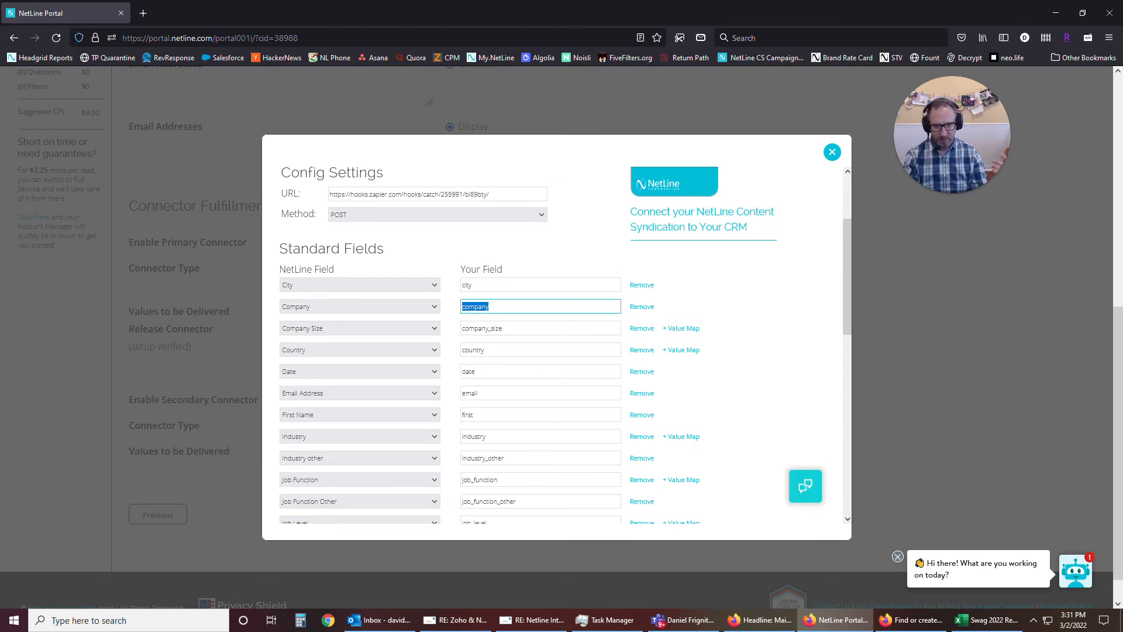
{"action": "key", "text": "shift+Tab"}
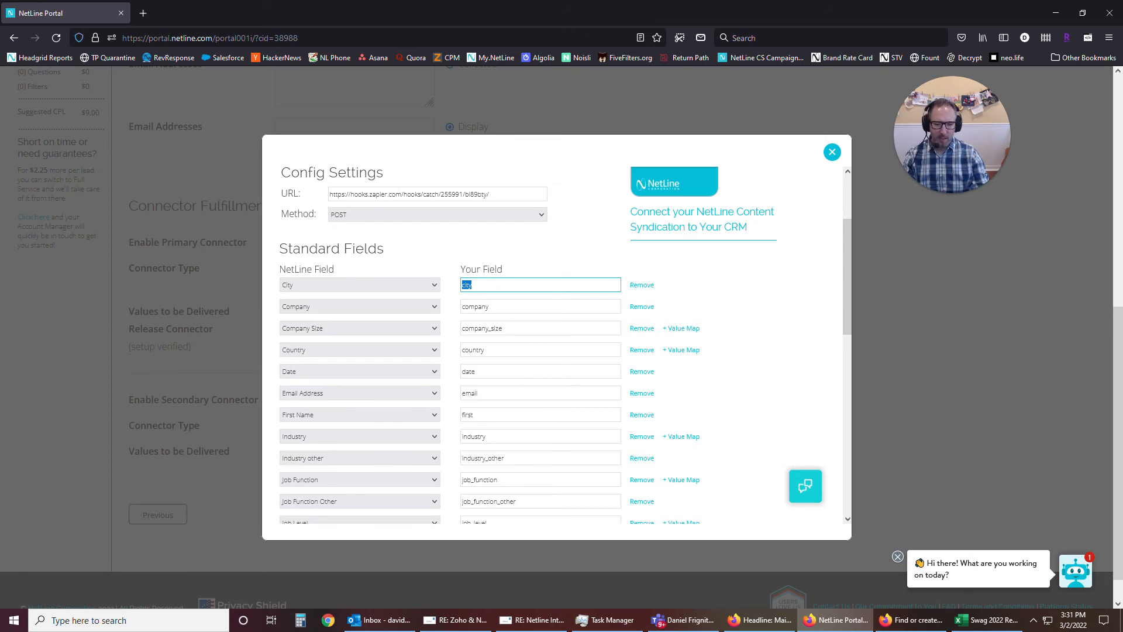
{"action": "scroll", "coordinate": [474, 285], "scroll_direction": "down", "scroll_amount": 5}
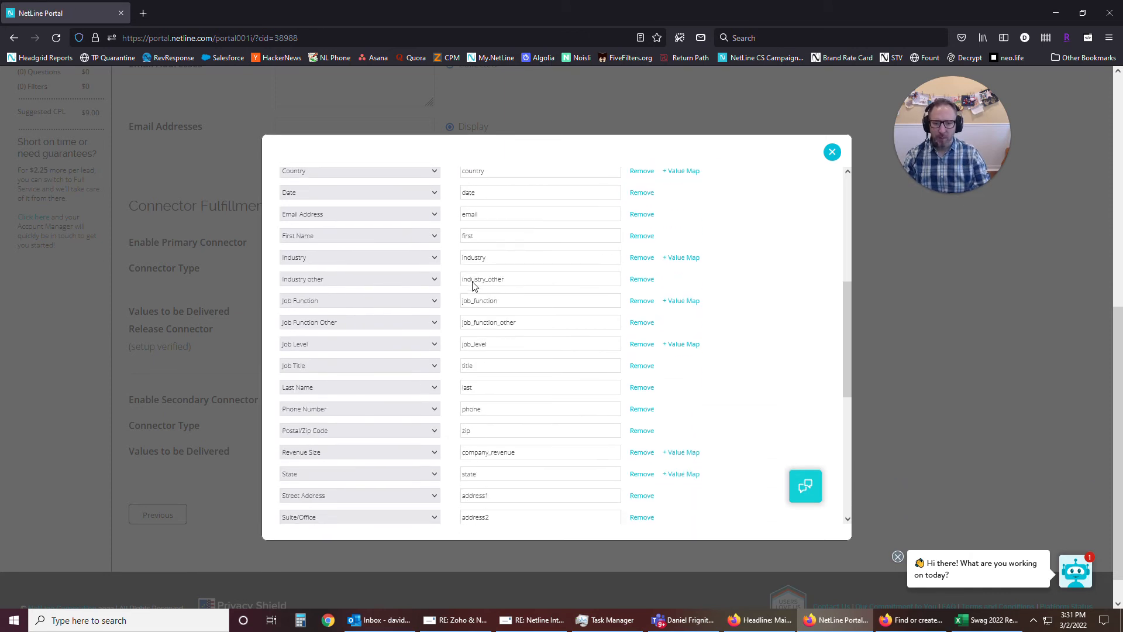
{"action": "scroll", "coordinate": [474, 285], "scroll_direction": "down", "scroll_amount": 2}
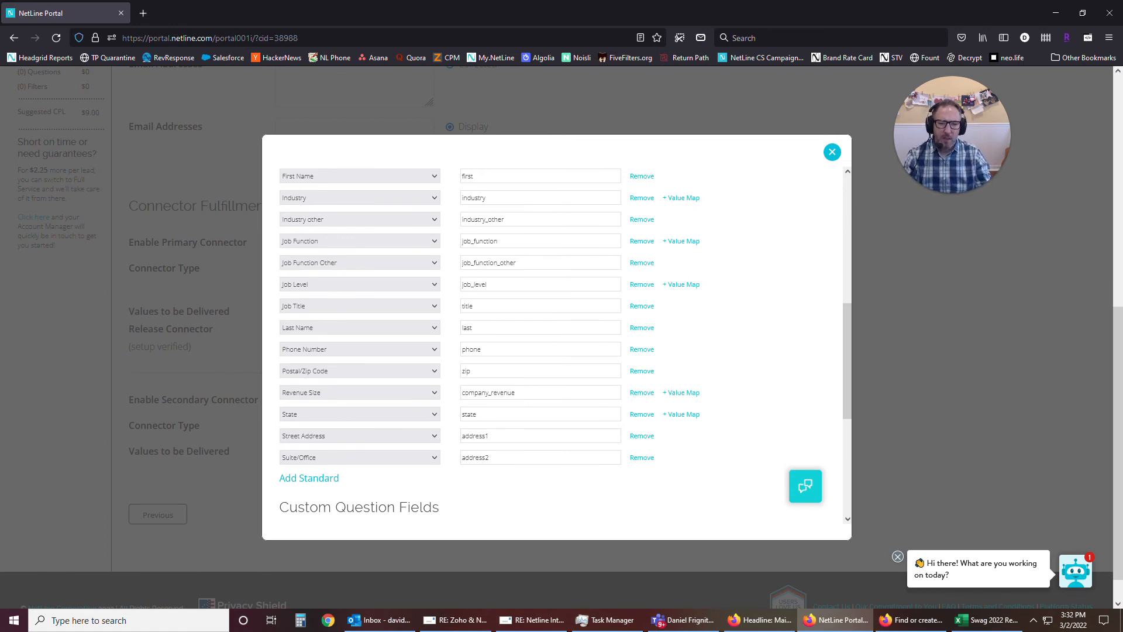
{"action": "scroll", "coordinate": [557, 345], "scroll_direction": "down", "scroll_amount": 5}
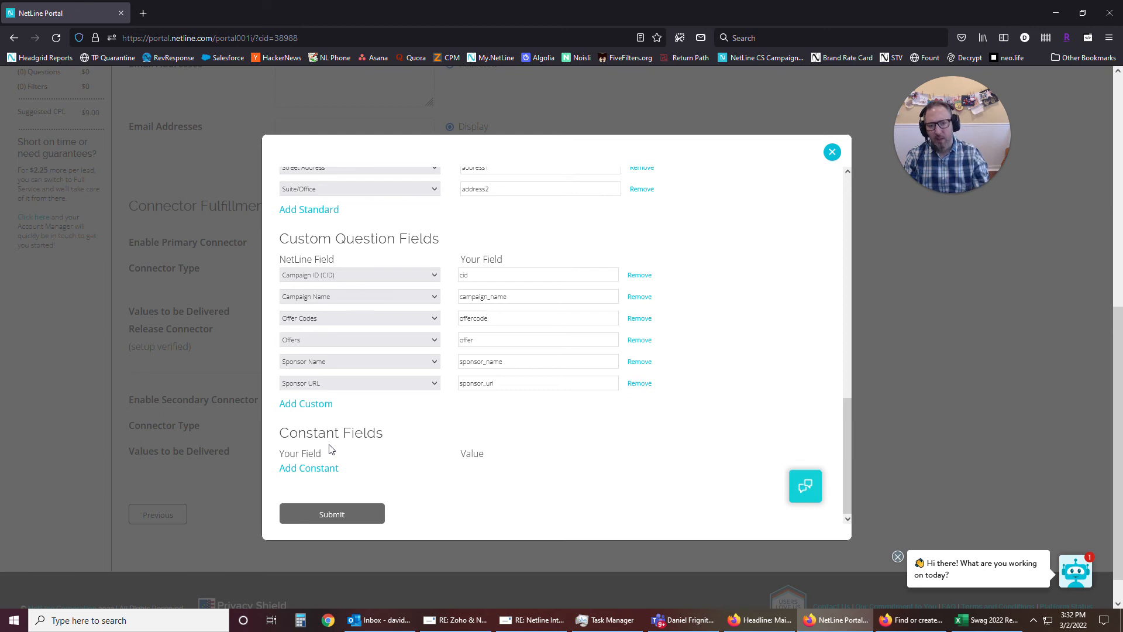
{"action": "scroll", "coordinate": [534, 337], "scroll_direction": "up", "scroll_amount": 1}
{"action": "scroll", "coordinate": [534, 337], "scroll_direction": "down", "scroll_amount": 1}
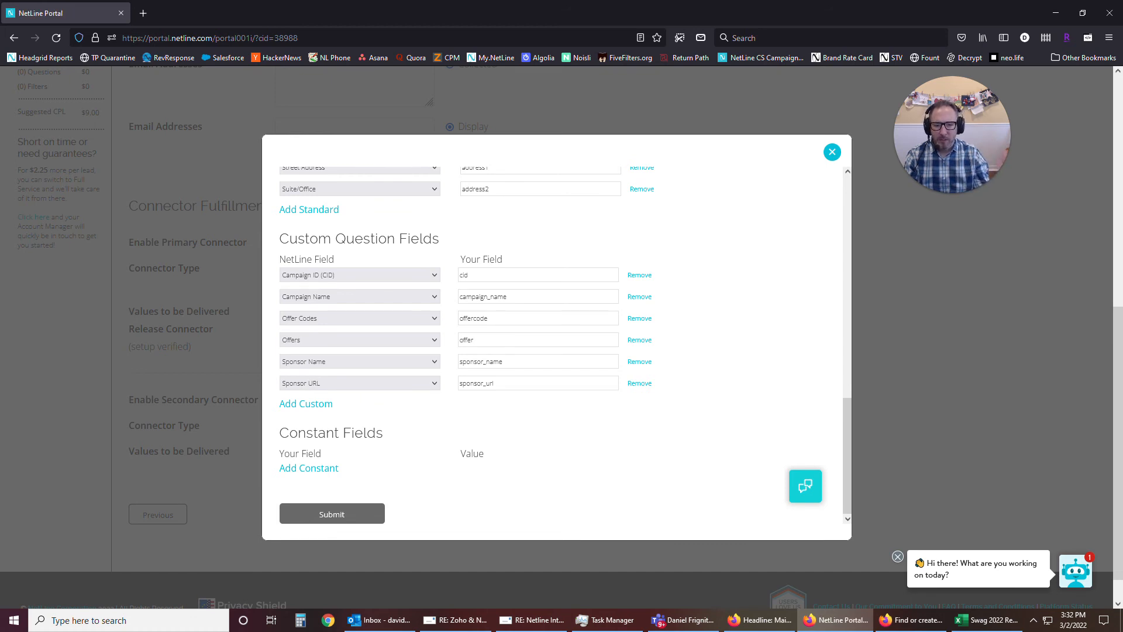
{"action": "scroll", "coordinate": [556, 339], "scroll_direction": "up", "scroll_amount": 5}
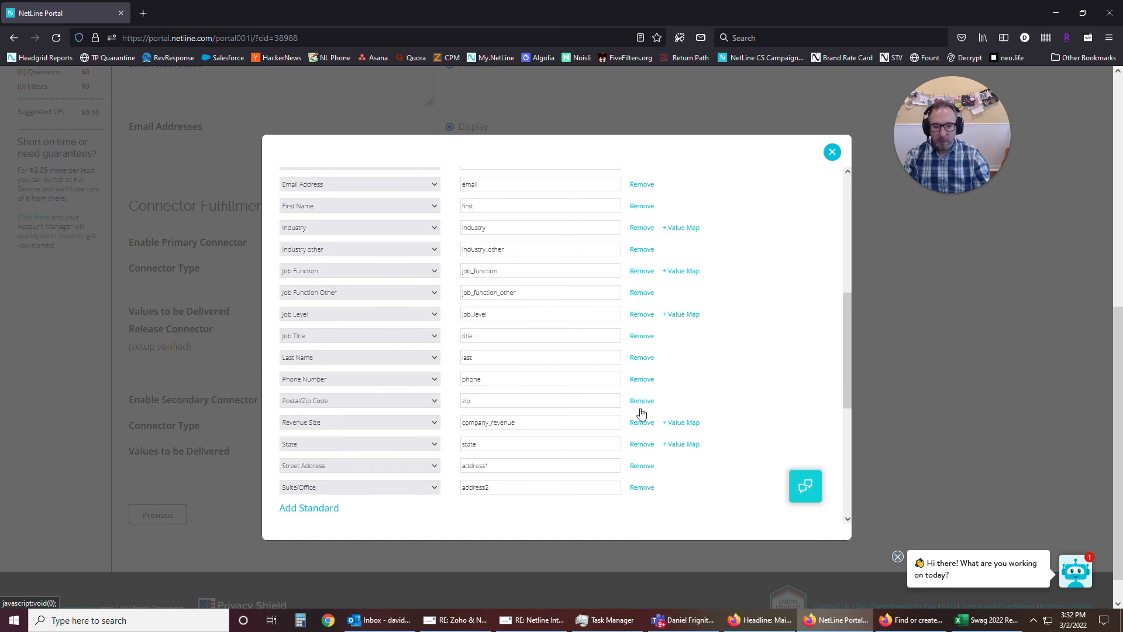
Remove the Street Address and Suite/Office rows from the standard fields, and close the connector settings without submitting.
{"action": "left_click", "coordinate": [644, 467]}
{"action": "left_click", "coordinate": [643, 466]}
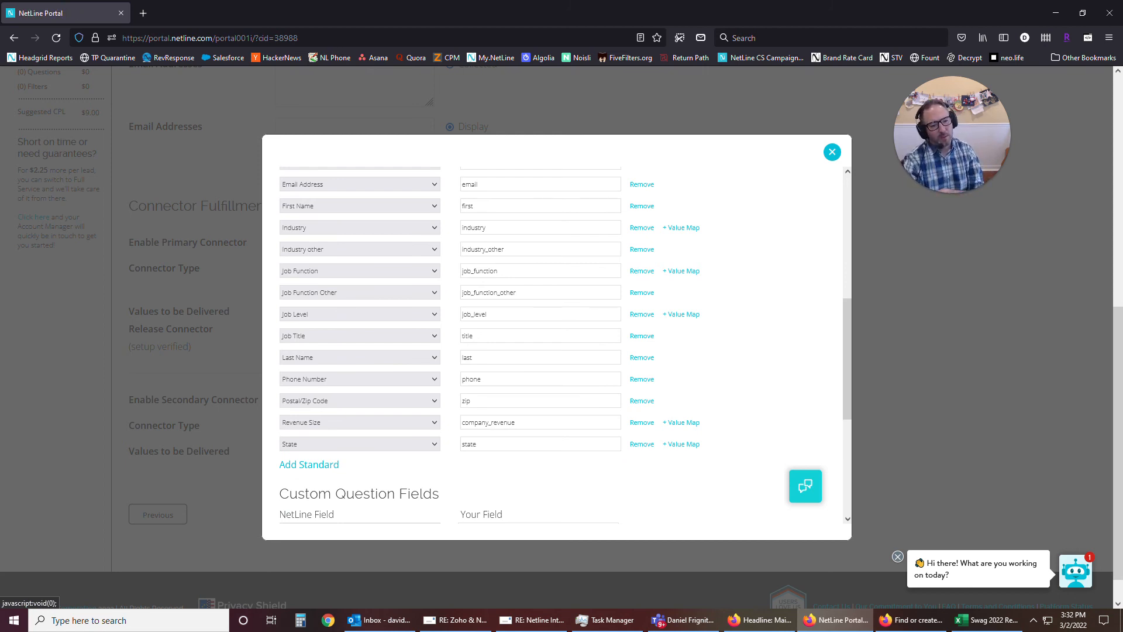
{"action": "scroll", "coordinate": [823, 158], "scroll_direction": "up", "scroll_amount": 4}
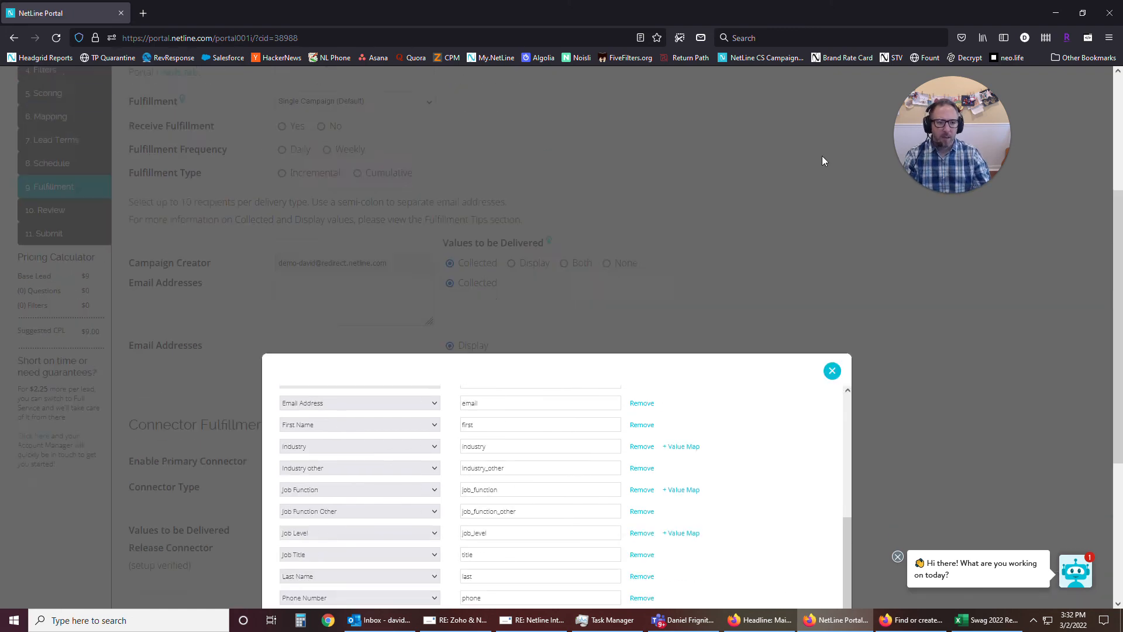
{"action": "left_click", "coordinate": [830, 451]}
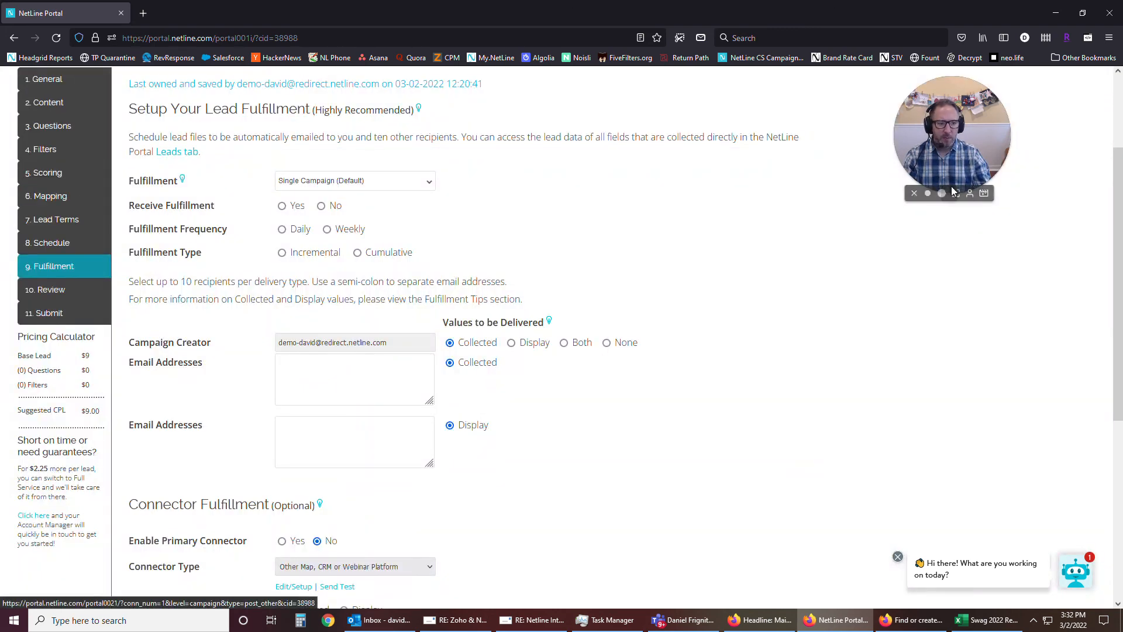
{"action": "left_click", "coordinate": [942, 193]}
{"action": "left_click_drag", "start_coordinate": [974, 125], "coordinate": [522, 204]}
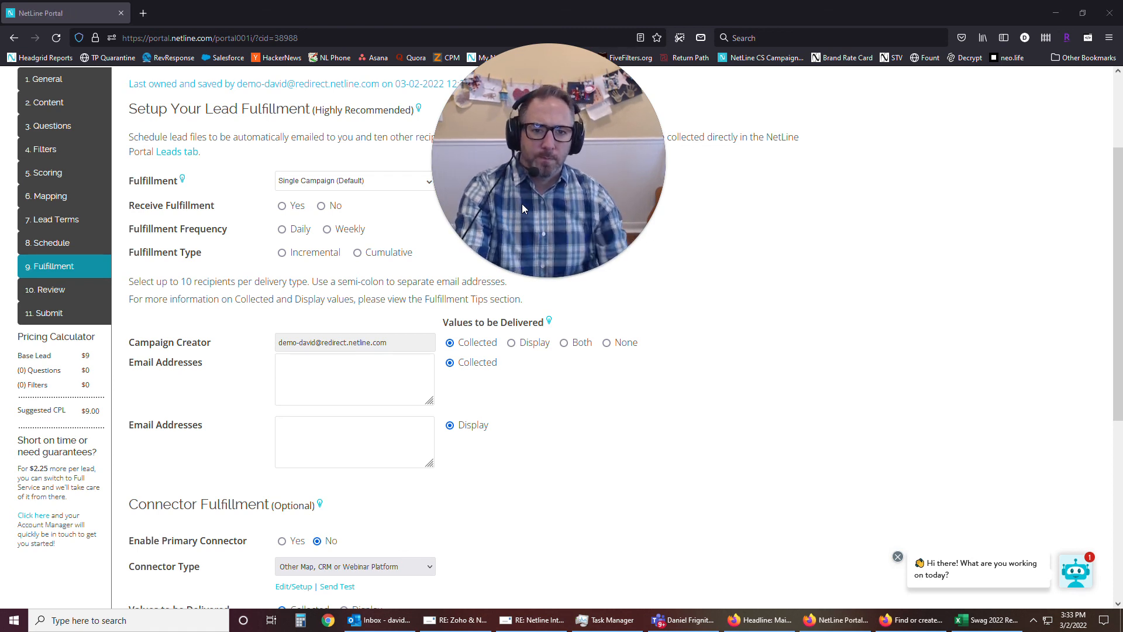
{"action": "mouse_move", "coordinate": [543, 230]}
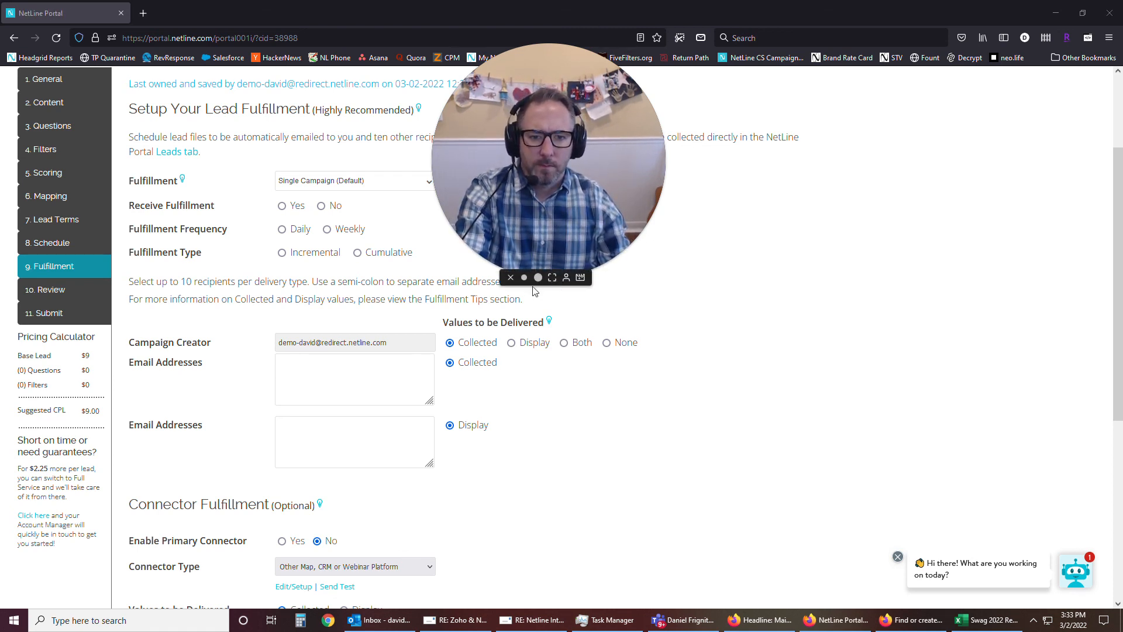
{"action": "left_click", "coordinate": [512, 279]}
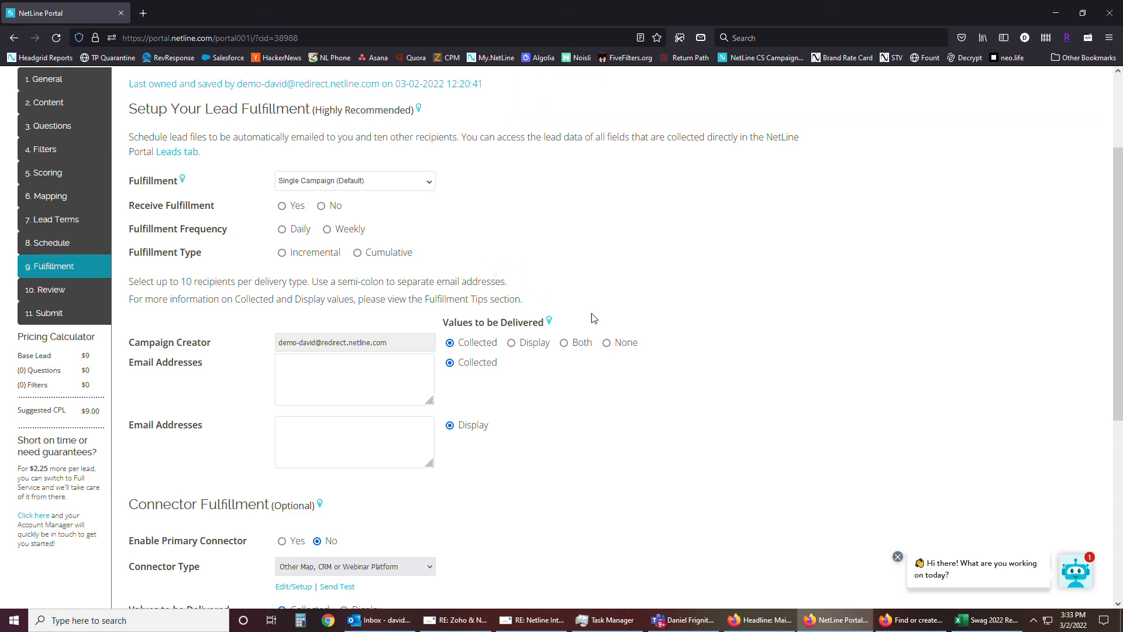
{"action": "left_click", "coordinate": [1032, 621]}
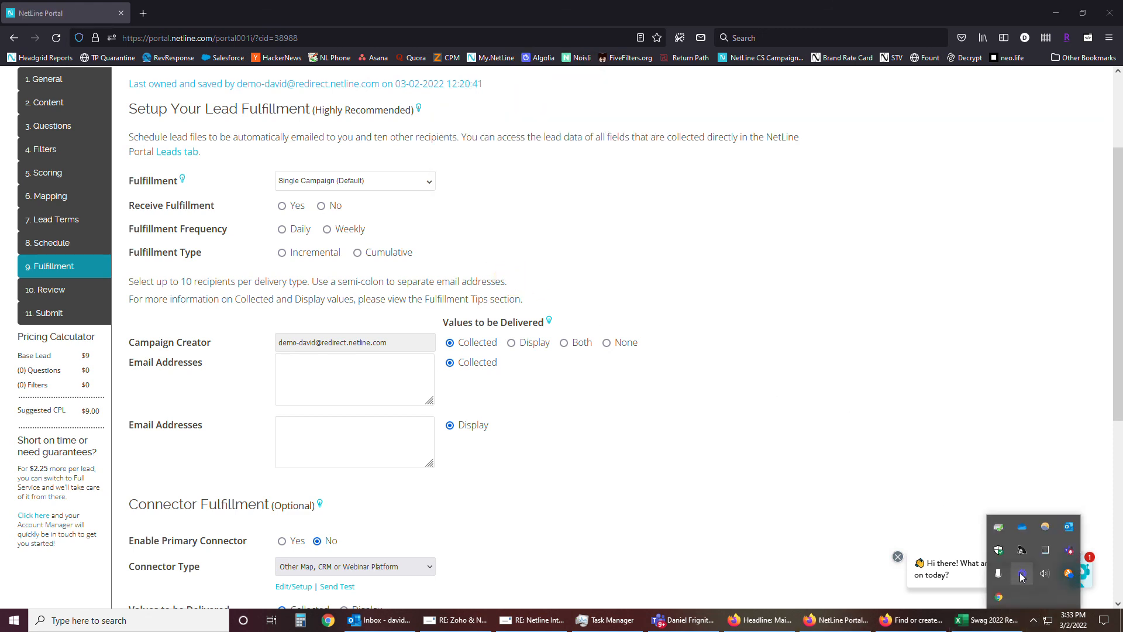